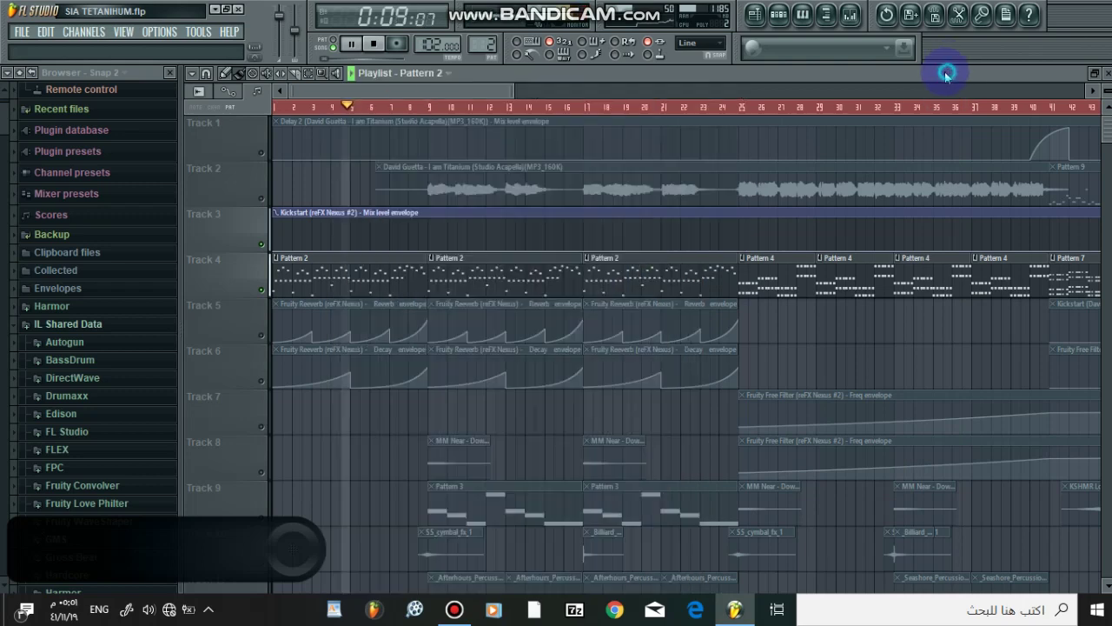
- Unmute Tracks 5 and 6 with the Fruity Reeverb envelopes and play the song from about bar 2
key("space")
left_click(264, 247)
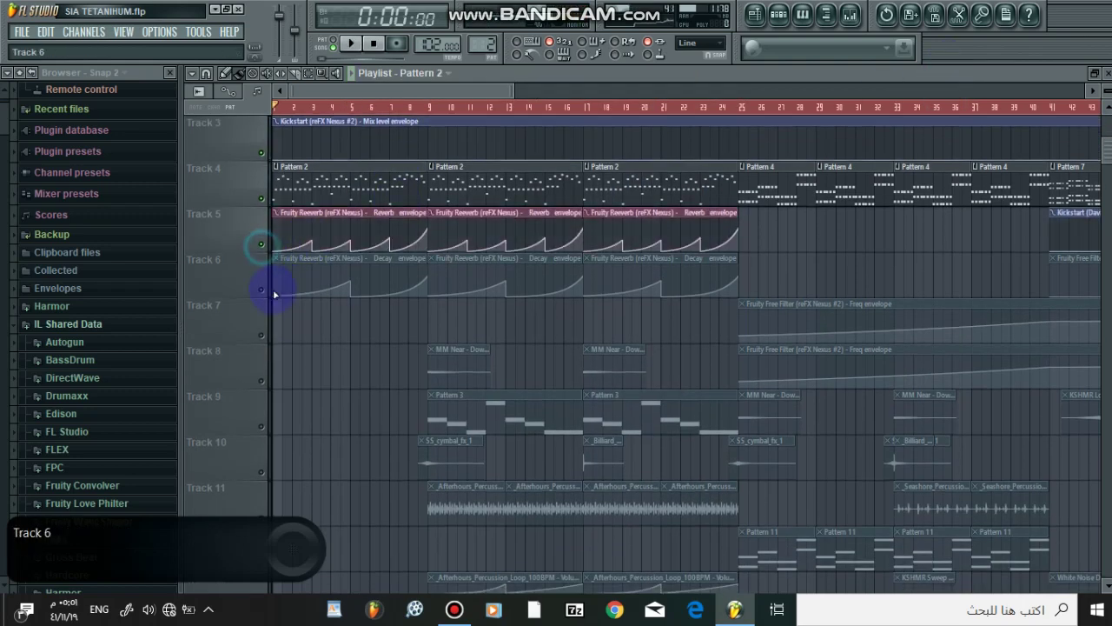
left_click(263, 292)
left_click(294, 108)
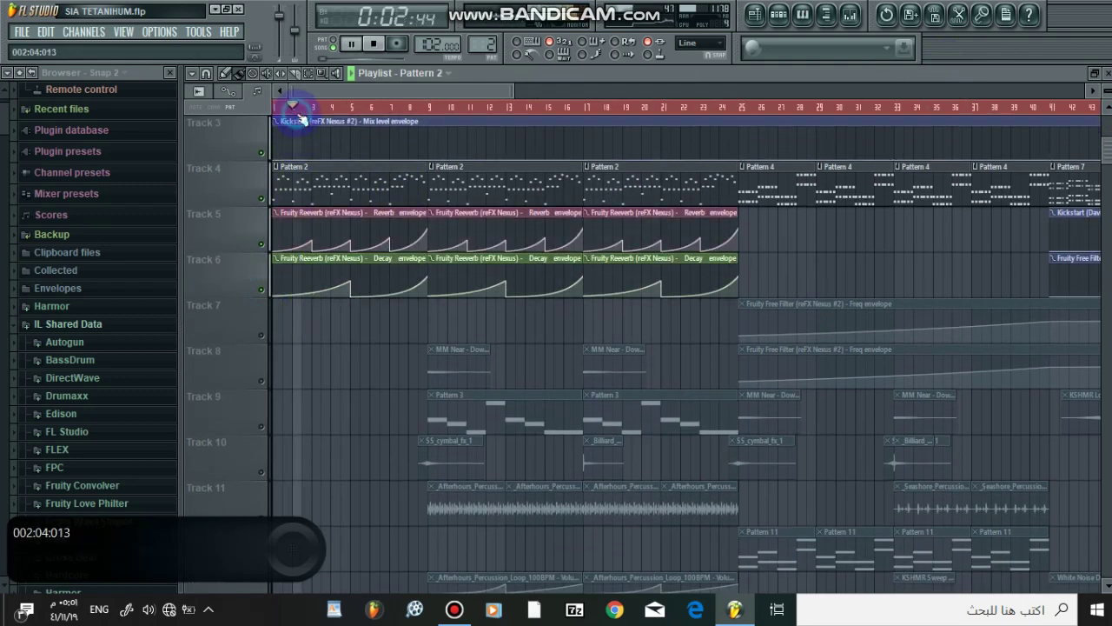
scroll(301, 119, "up", 2)
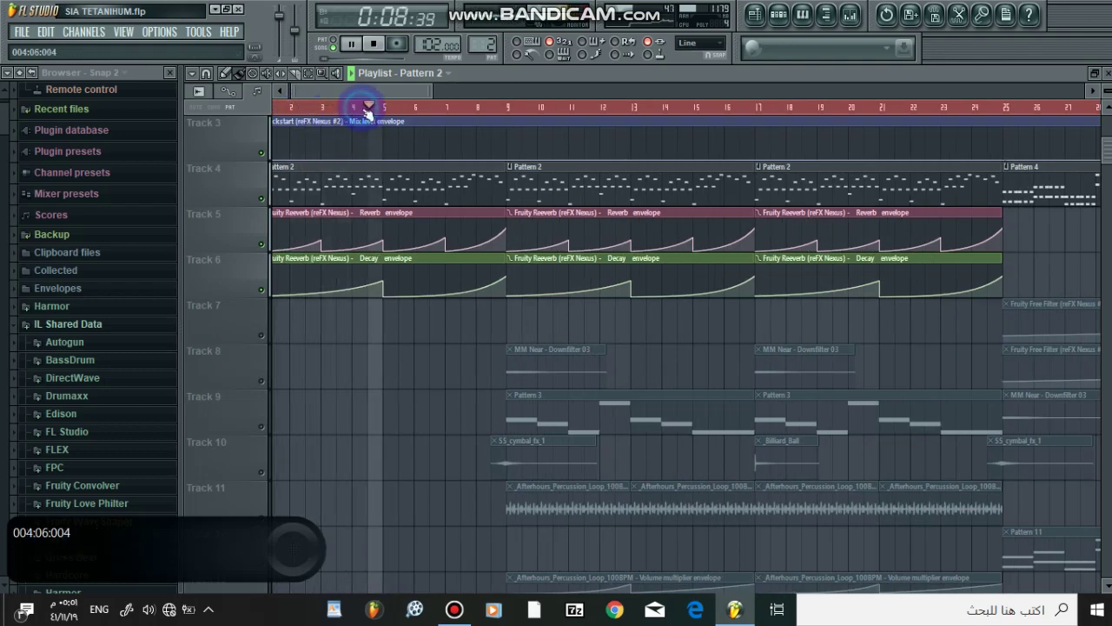
scroll(368, 115, "up", 2)
scroll(368, 114, "down", 3)
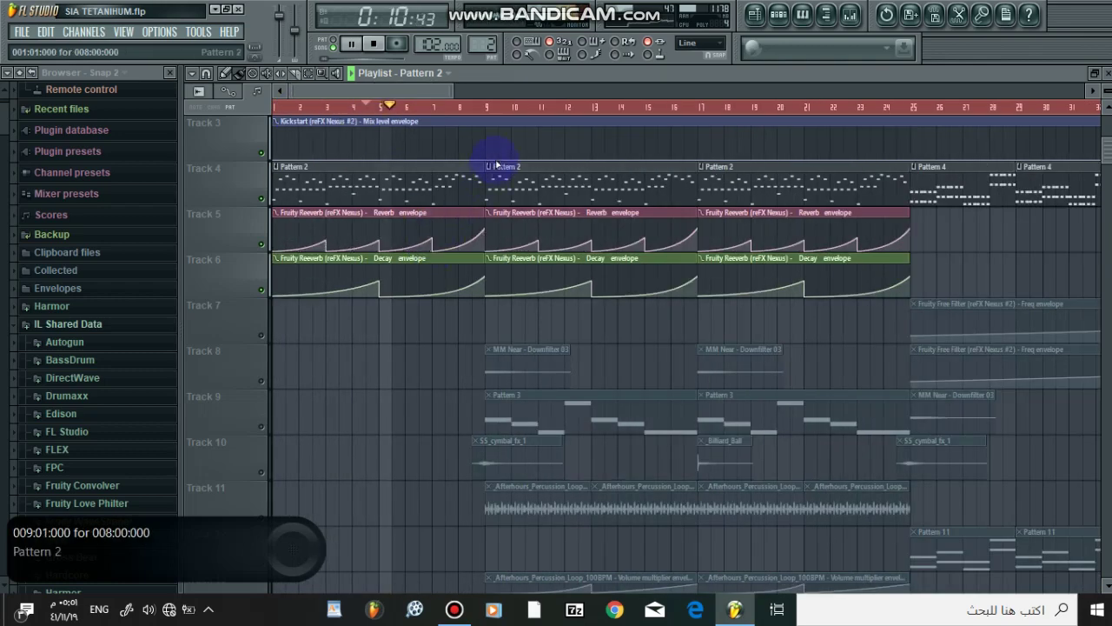
- Stop playback, solo Track 9 in the playlist and play it from bar 9
scroll(489, 105, "down", 2)
scroll(472, 252, "down", 5)
key("space")
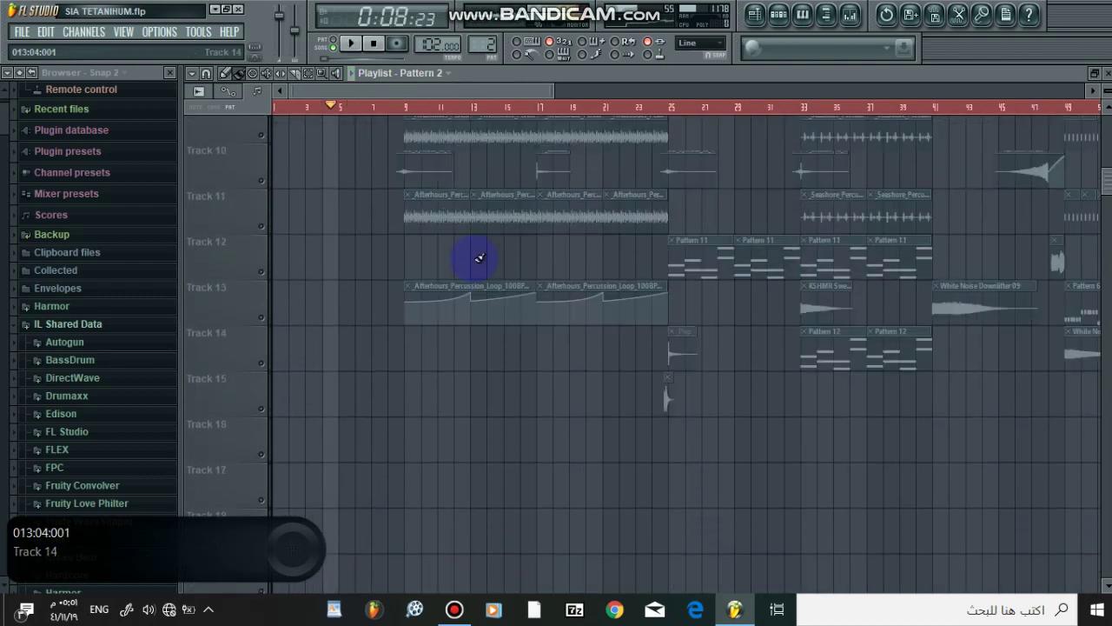
scroll(473, 256, "up", 4)
scroll(472, 256, "down", 2)
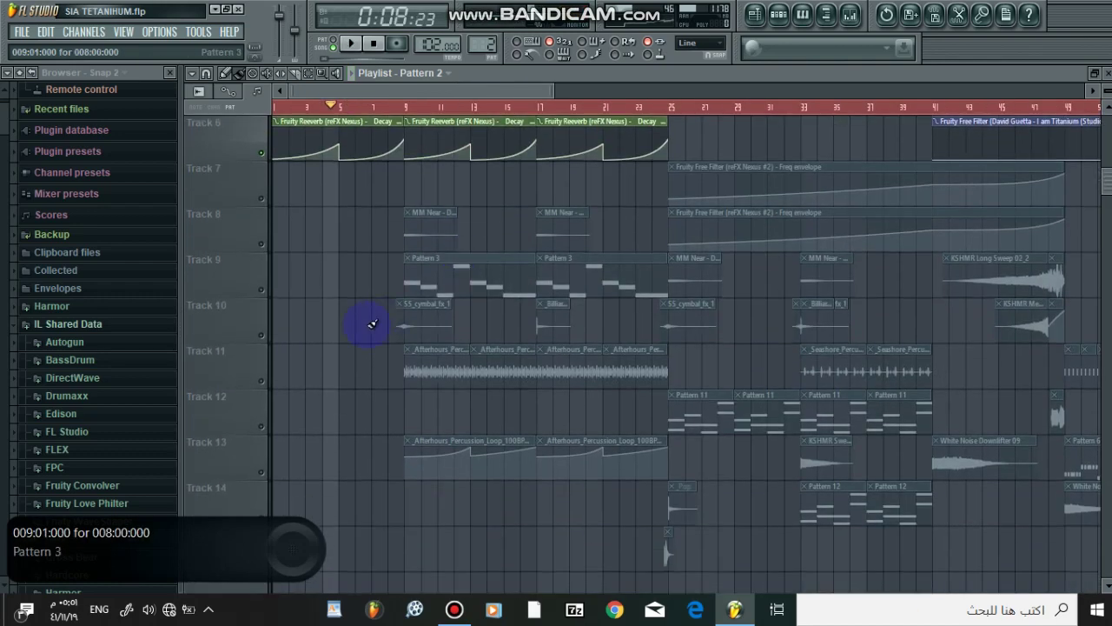
left_click(261, 290)
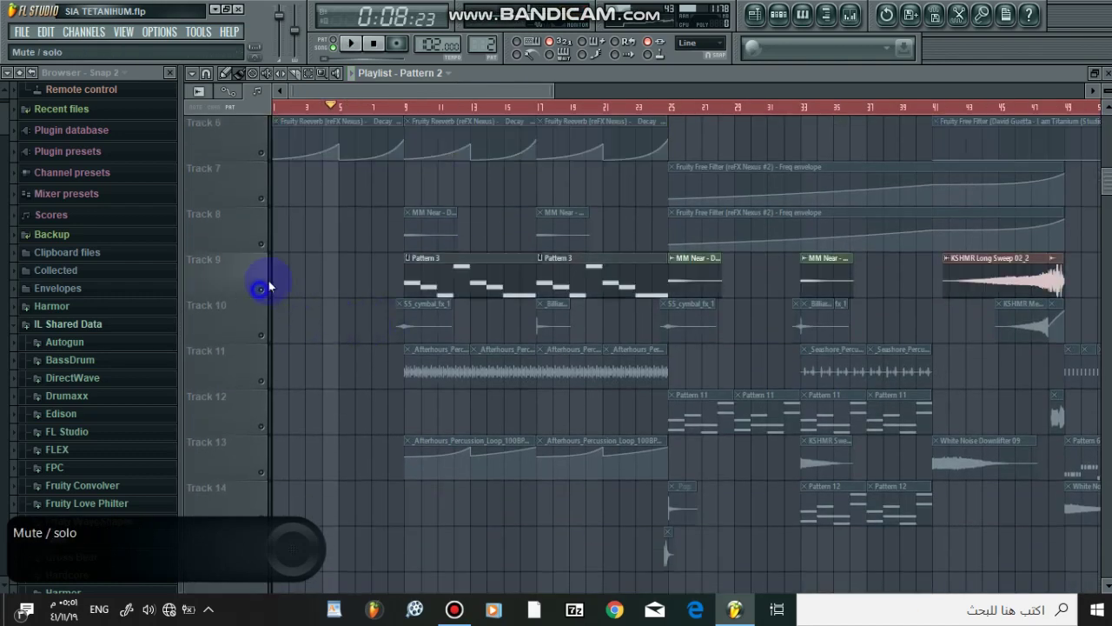
left_click(406, 108)
- Inspect Pattern 3's notes in the piano roll and its reFX Nexus #5 instrument, then return to the playlist and stop playback
double_click(465, 277)
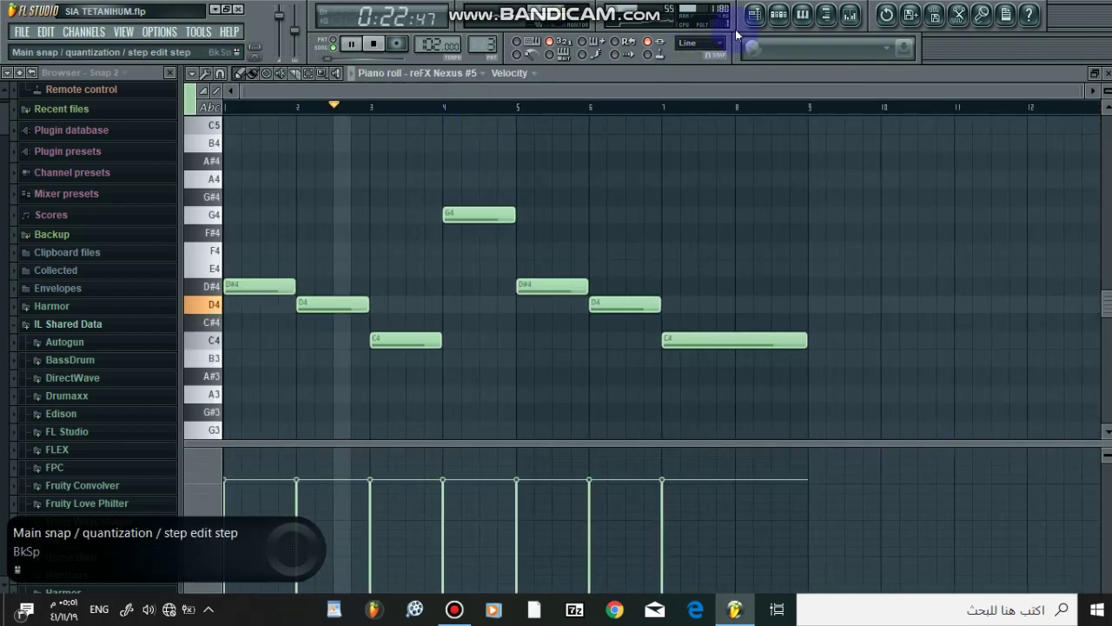
left_click(779, 14)
scroll(520, 312, "down", 8)
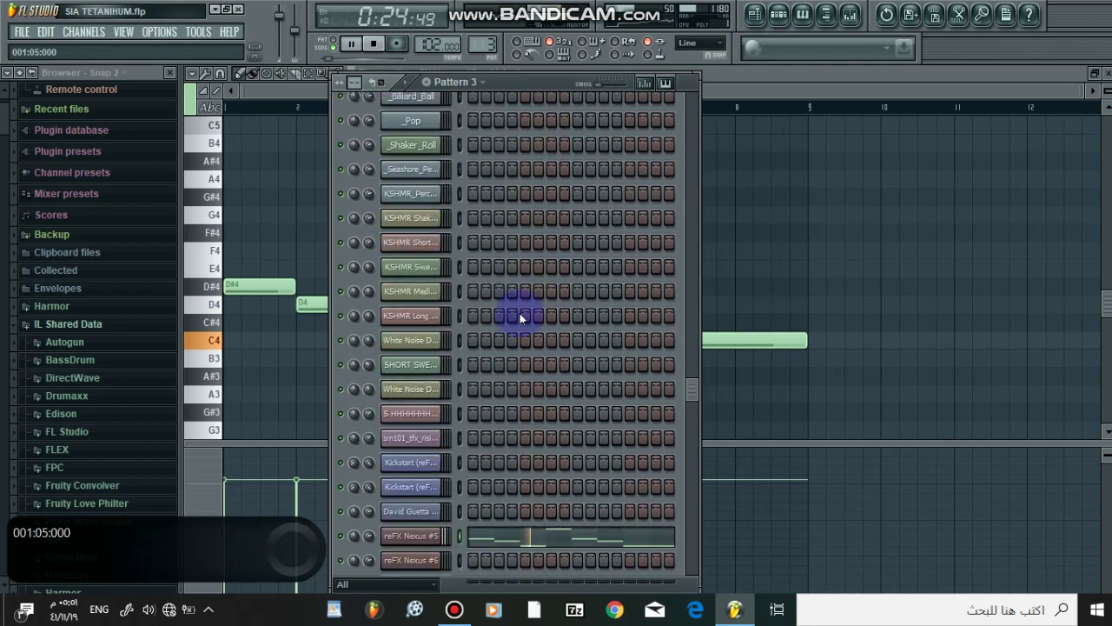
left_click(413, 166)
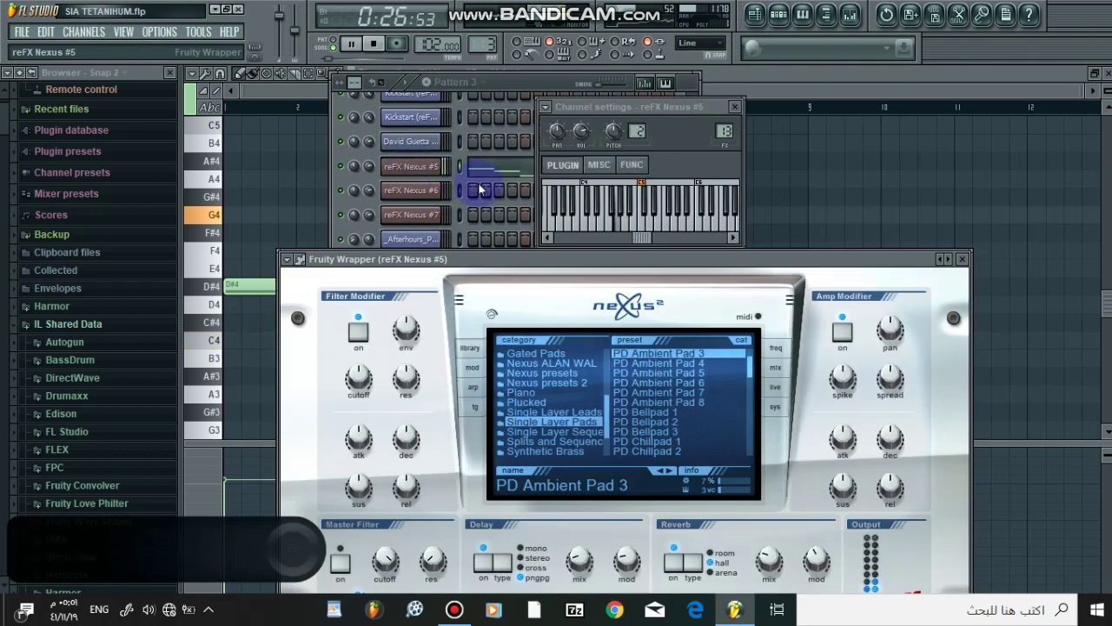
left_click(1102, 74)
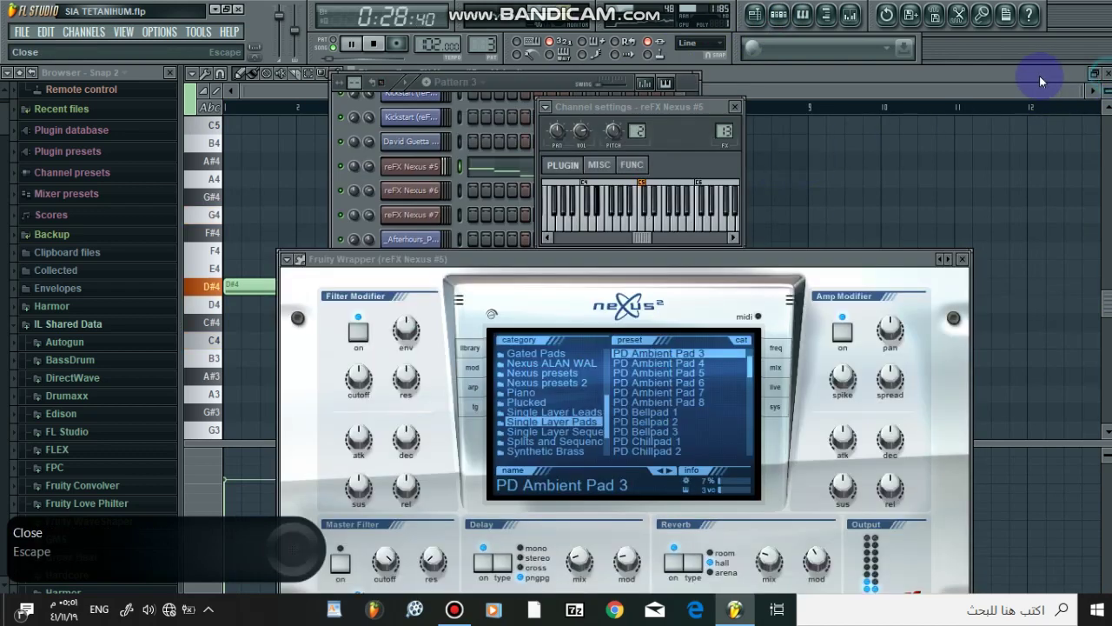
left_click(1040, 75)
key("space")
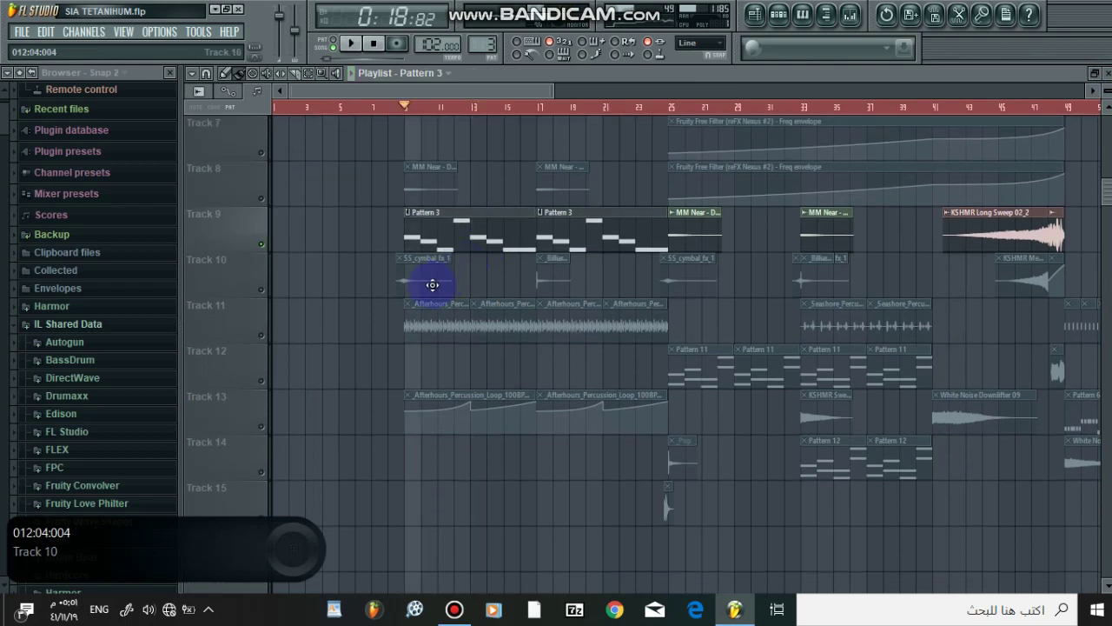
- Solo Track 11, unmute Track 13 as well, and play the percussion loops with their volume envelope from bar 9
right_click(261, 336)
left_click(262, 427)
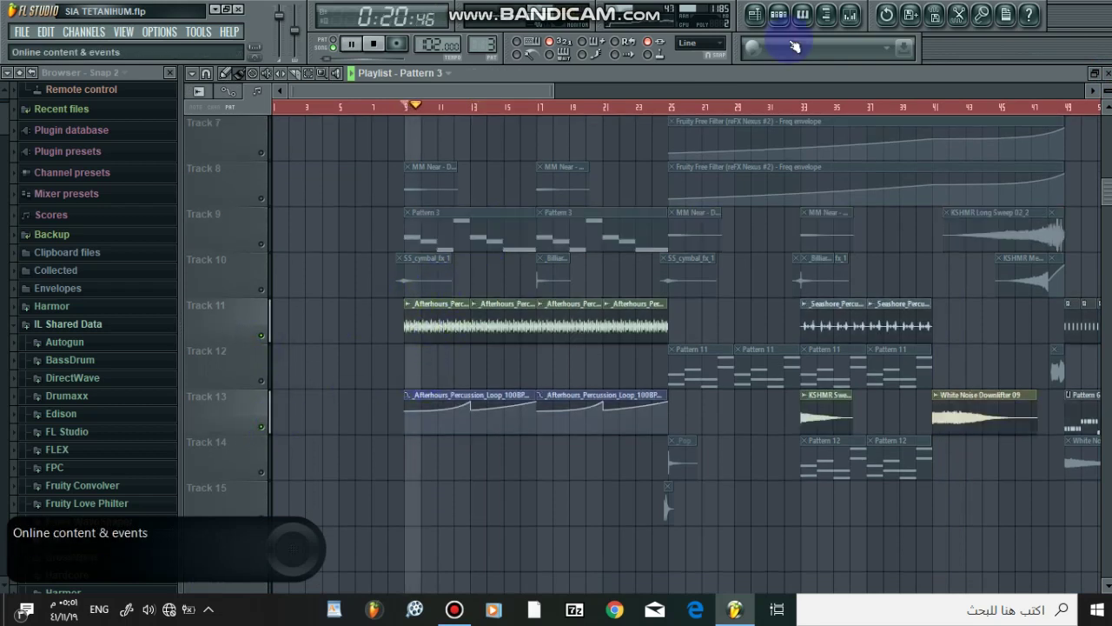
left_click_drag(531, 94, 584, 93)
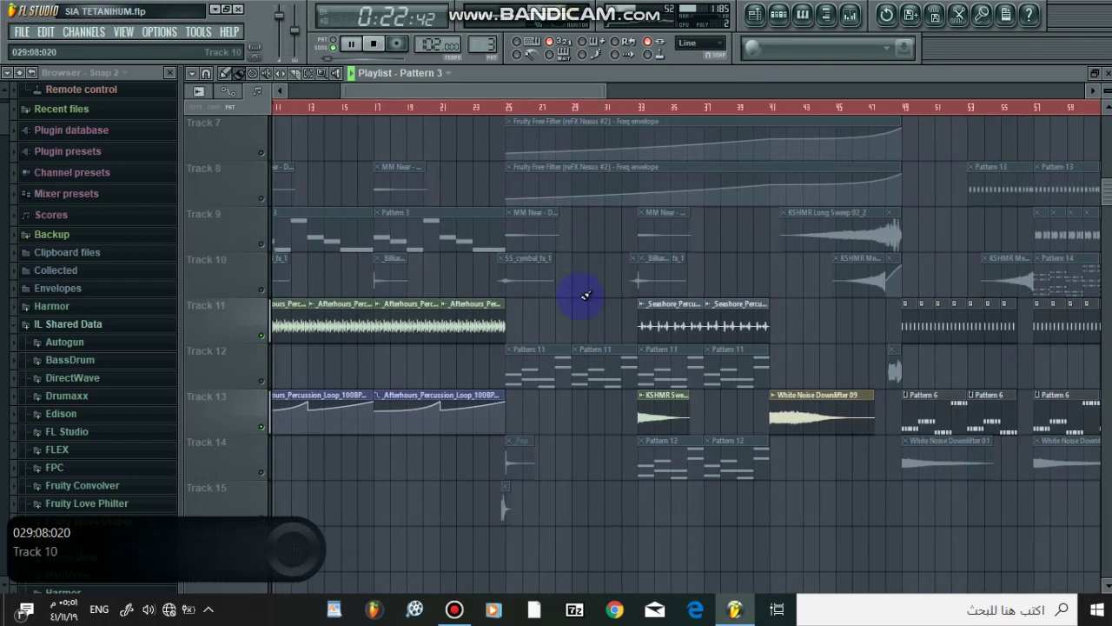
scroll(582, 293, "up", 6)
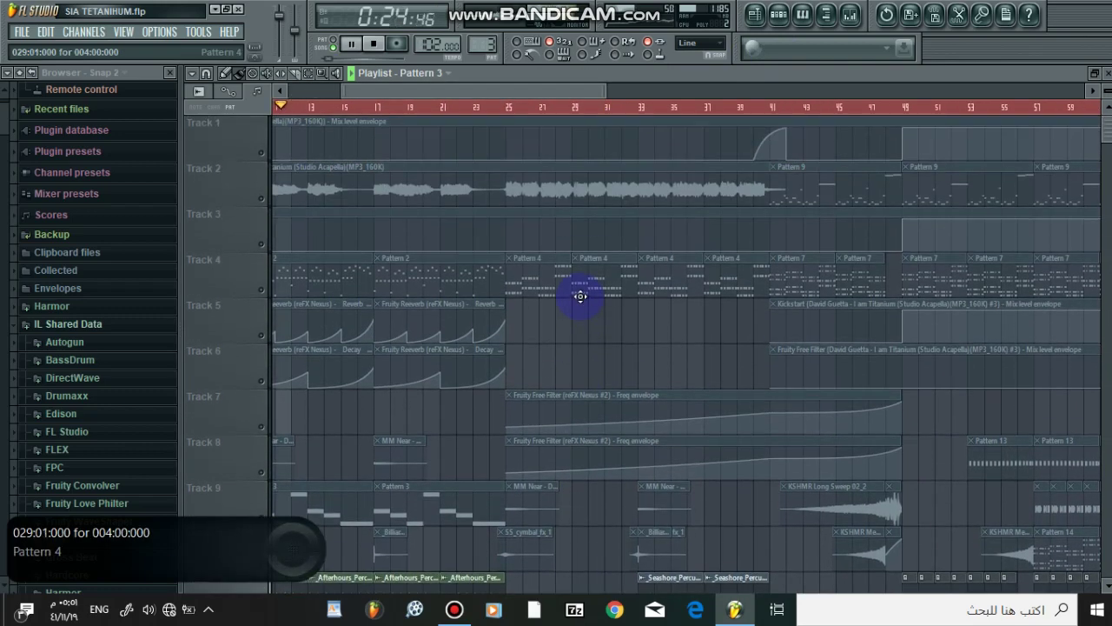
scroll(582, 296, "down", 8)
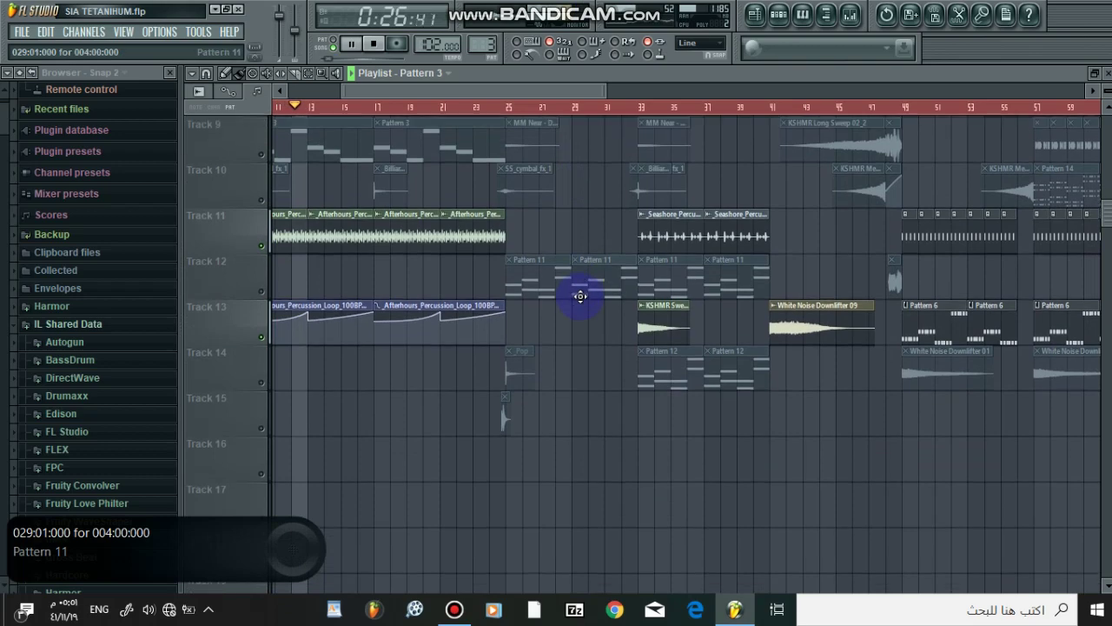
scroll(581, 296, "up", 3)
scroll(583, 295, "down", 4)
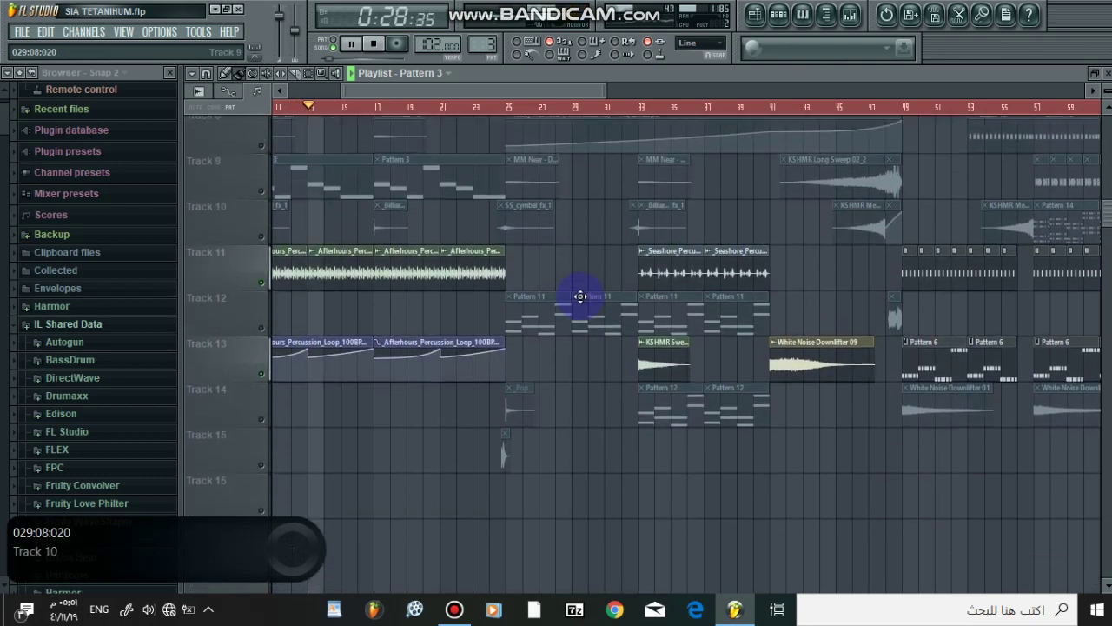
key("space")
- Play Pattern 11 on its own while inspecting its piano roll notes and reFX Nexus #5 preset, then return to the playlist
left_click(547, 241)
double_click(546, 241)
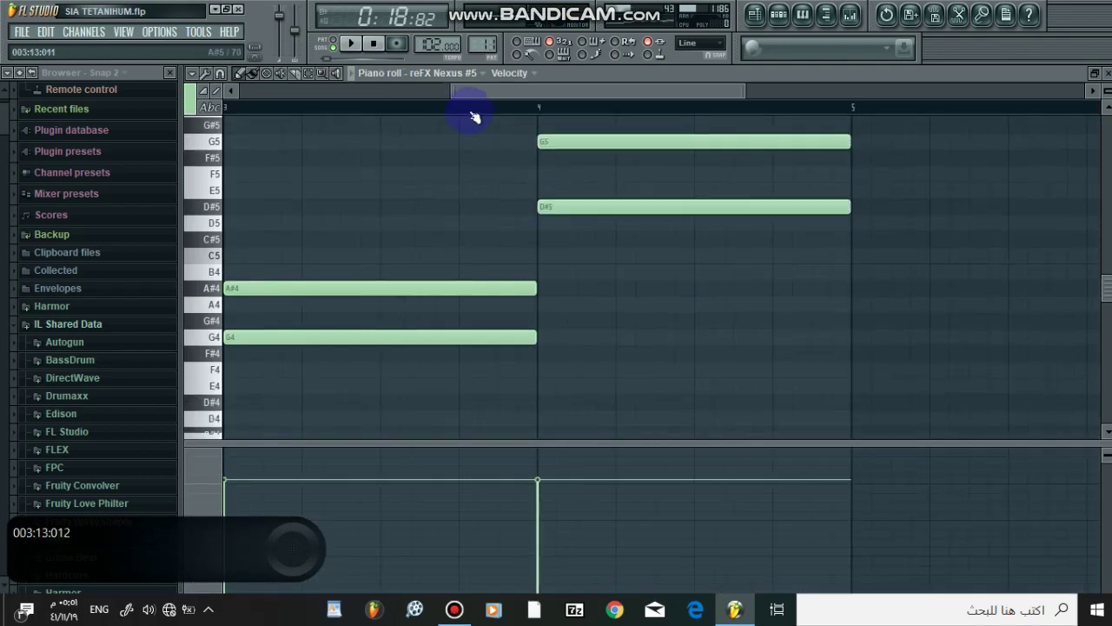
left_click(351, 43)
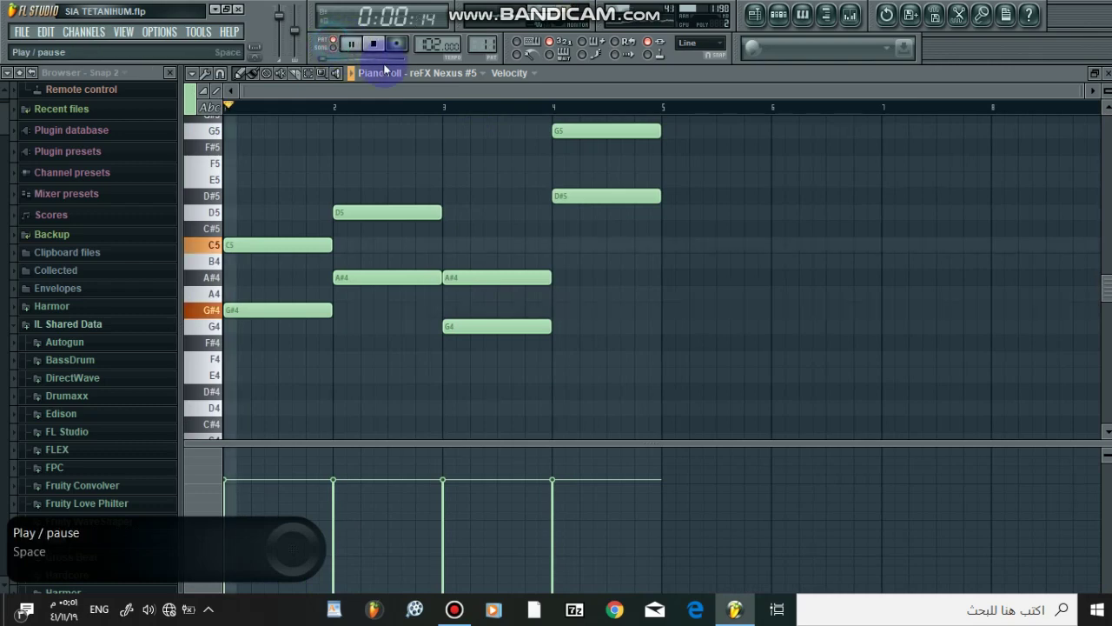
key("Escape")
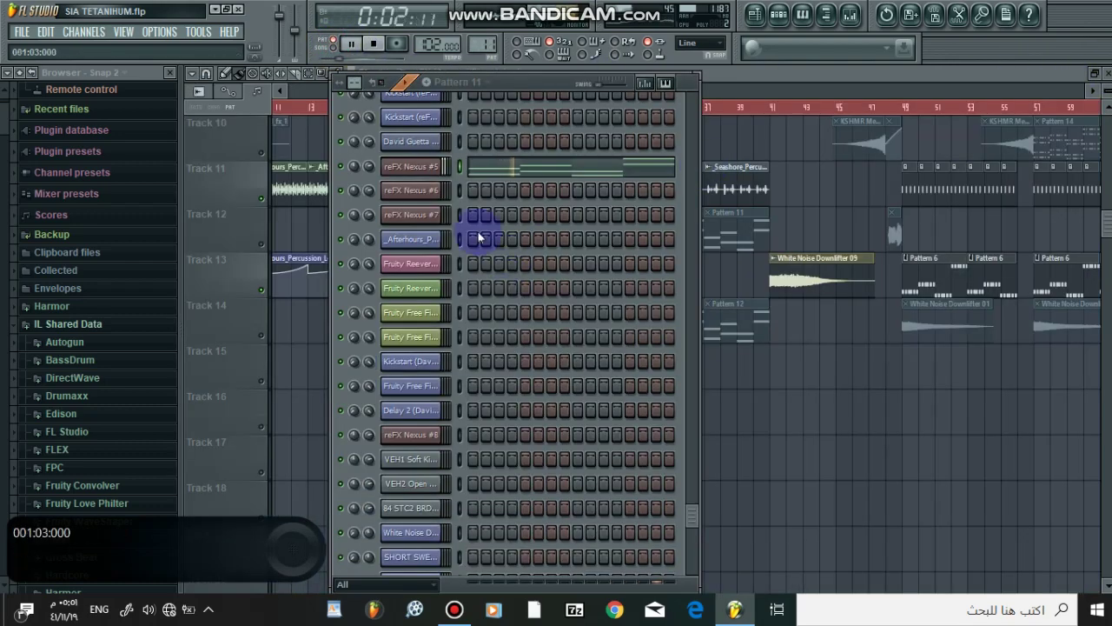
left_click(422, 166)
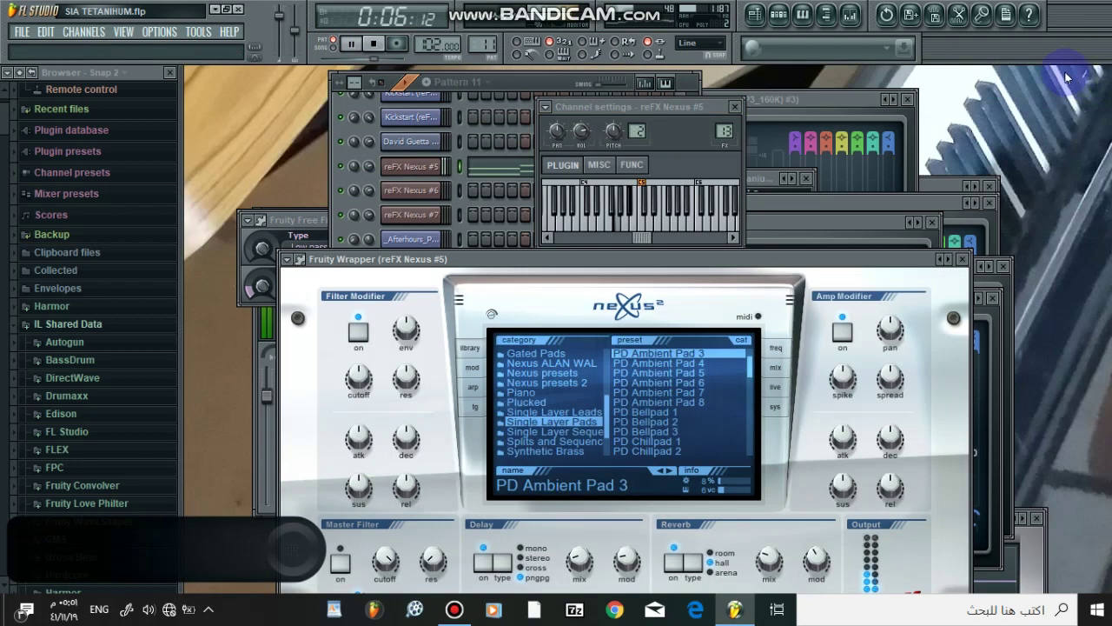
key("F5")
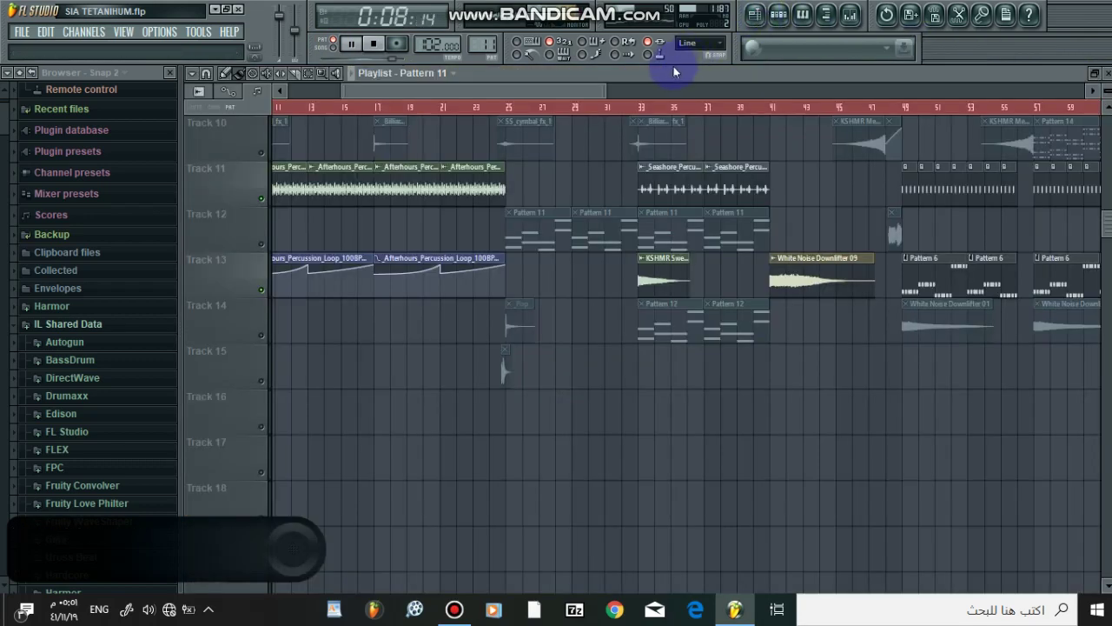
- Open Pattern 12 from Track 14 in the piano roll and show its reFX Nexus #7 instrument
scroll(626, 278, "up", 1)
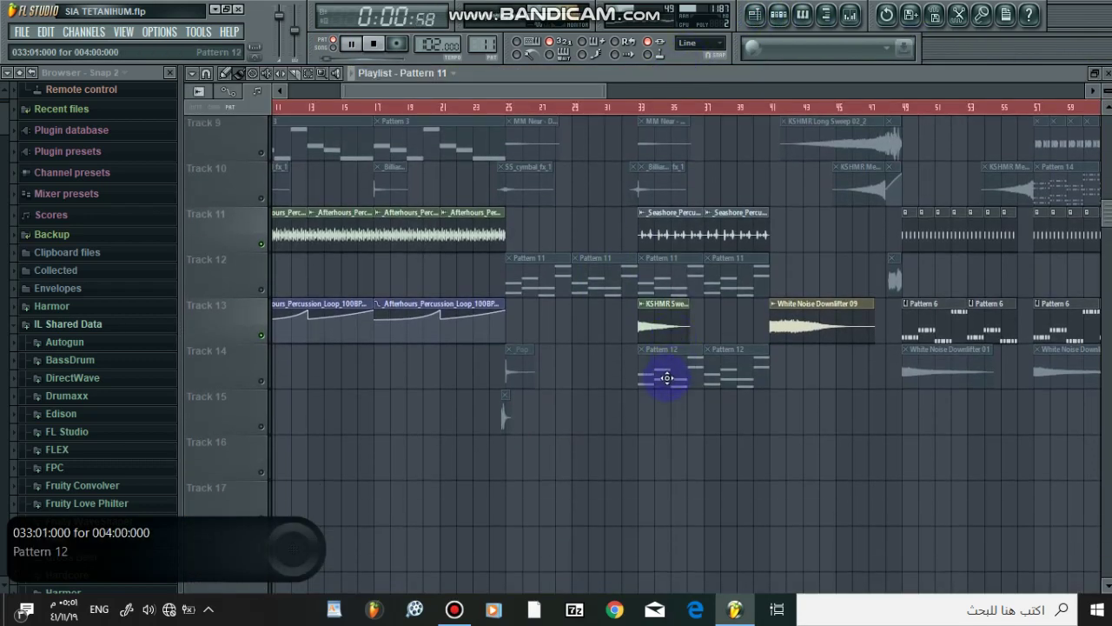
double_click(665, 382)
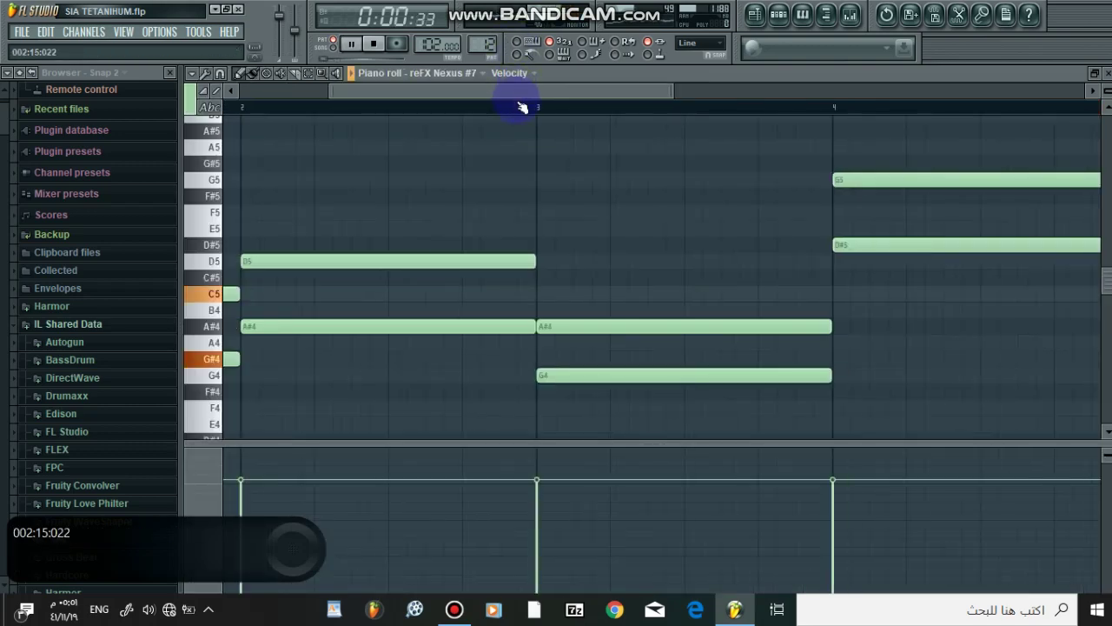
left_click(779, 15)
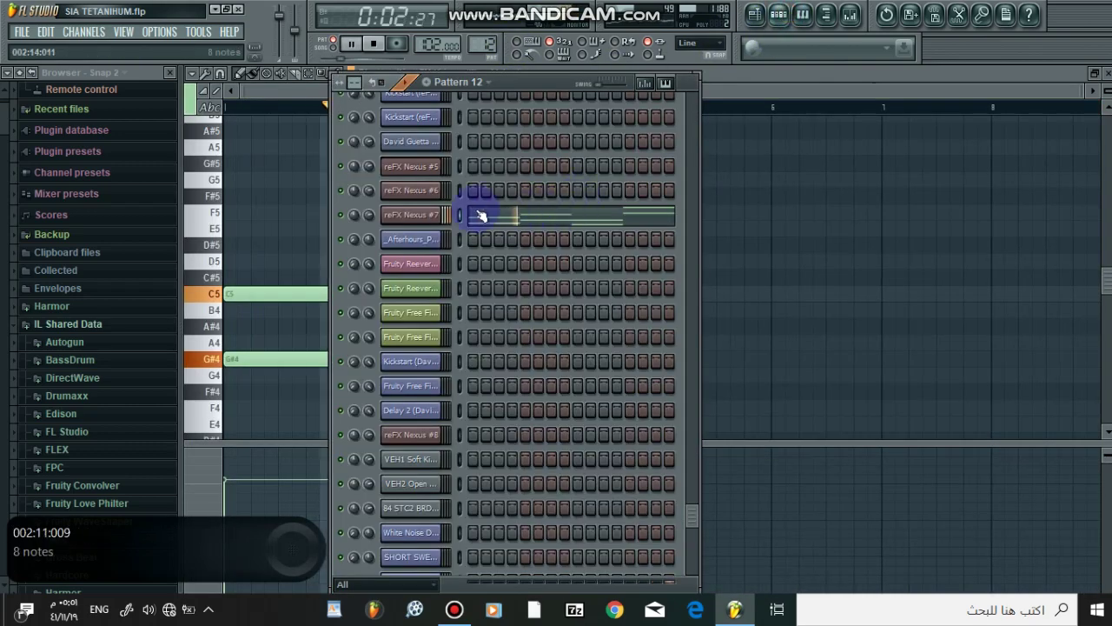
left_click(412, 215)
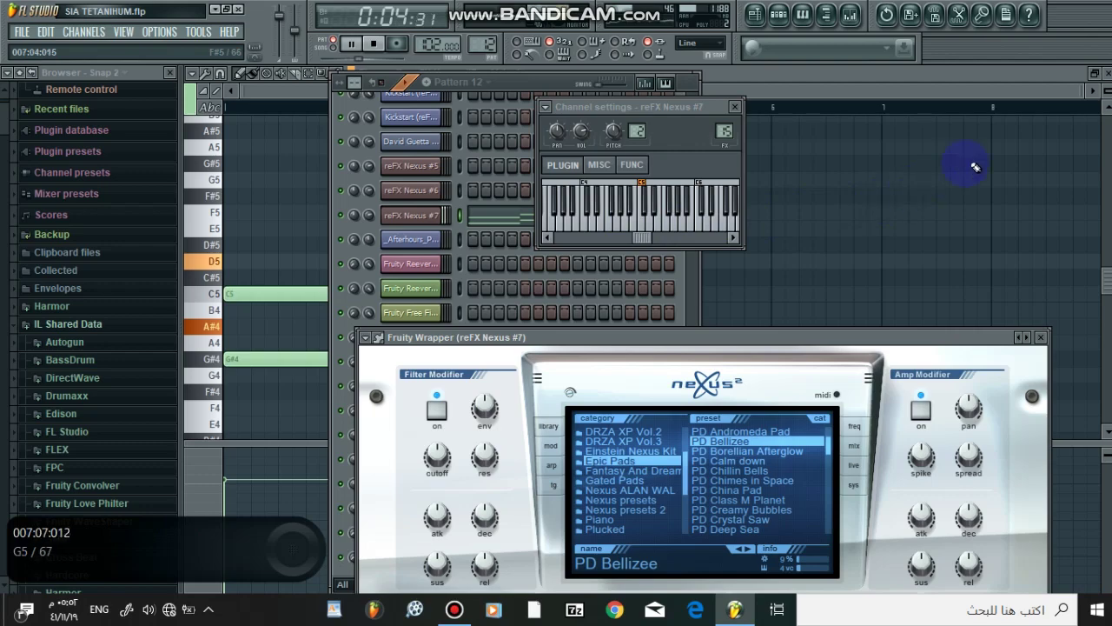
- Return to the playlist, stop playback and unmute all the tracks
left_click(1097, 74)
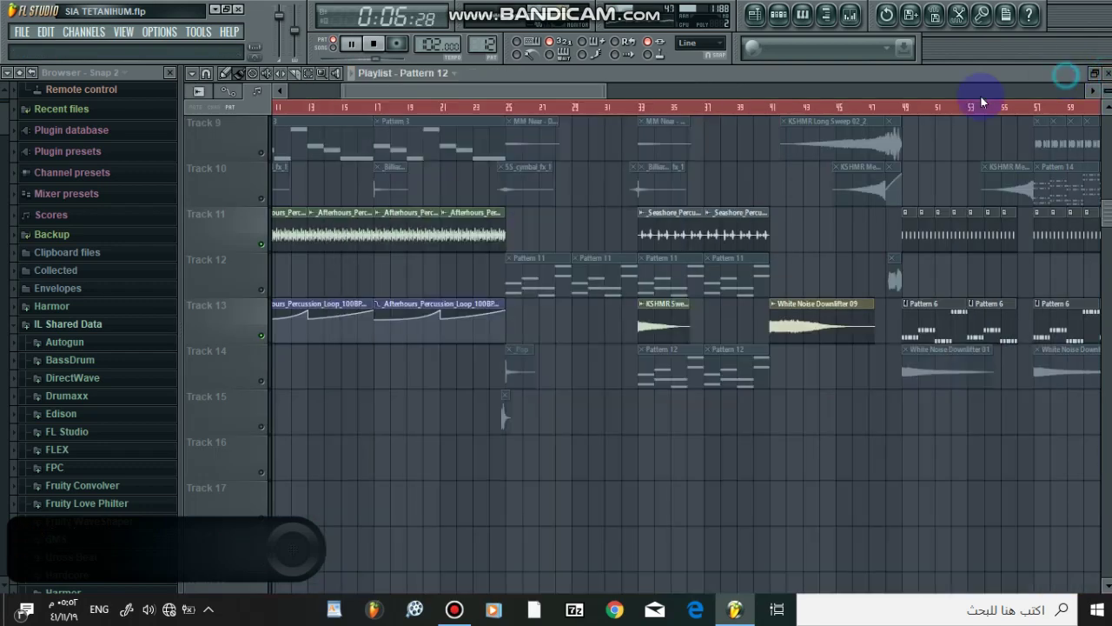
scroll(262, 360, "up", 2)
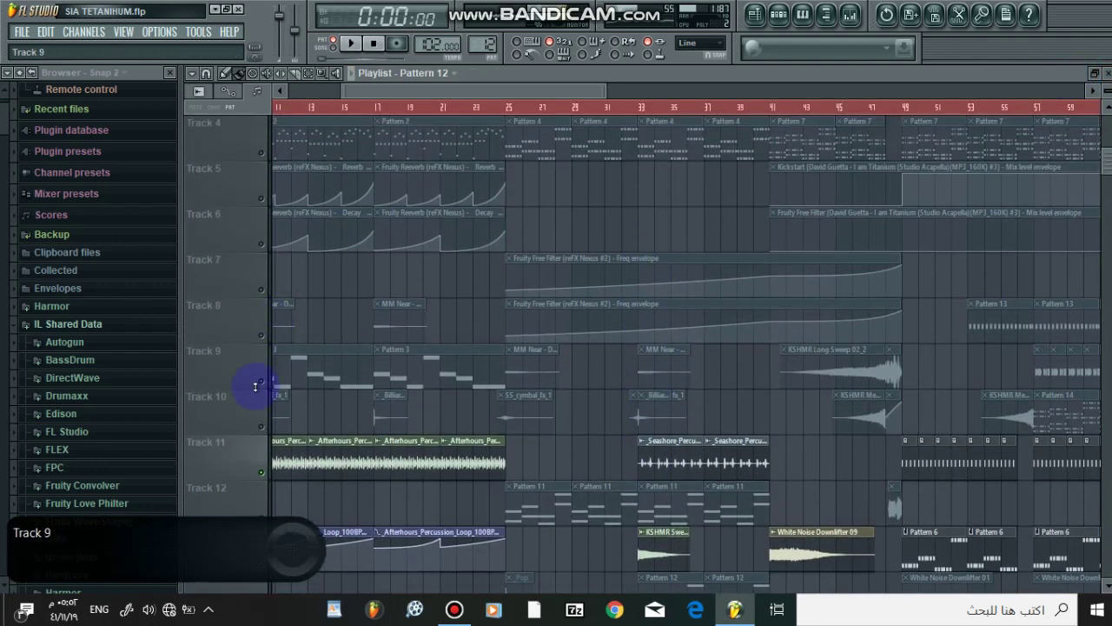
scroll(539, 326, "up", 4)
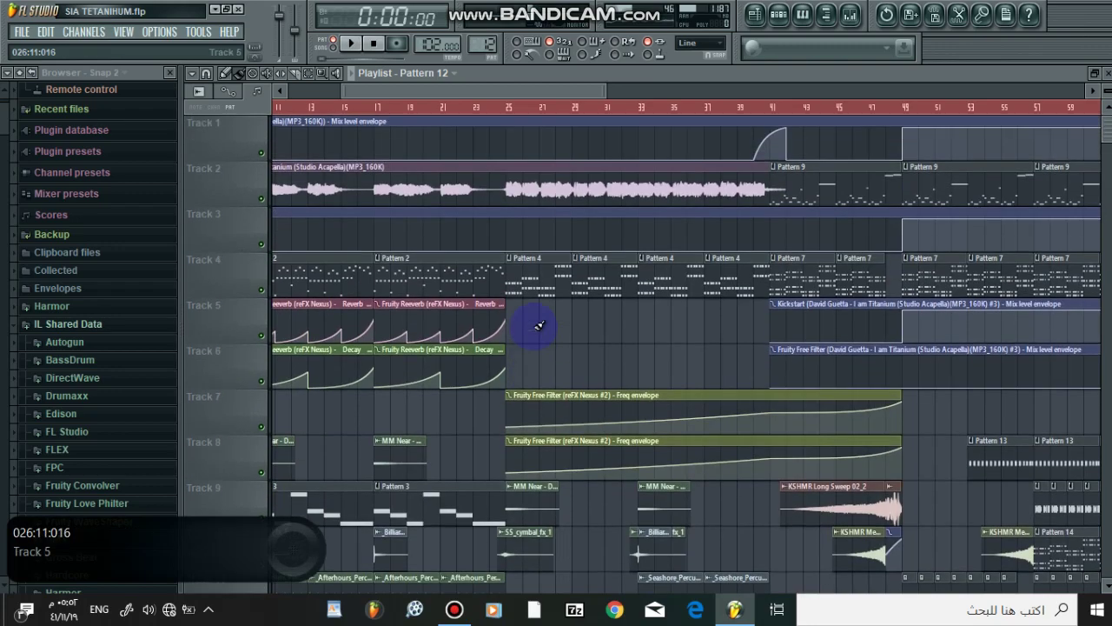
- Play Pattern 4 on its own and show its reFX Nexus #2 instrument, then return to the playlist and stop playback
left_click(780, 17)
scroll(566, 224, "up", 6)
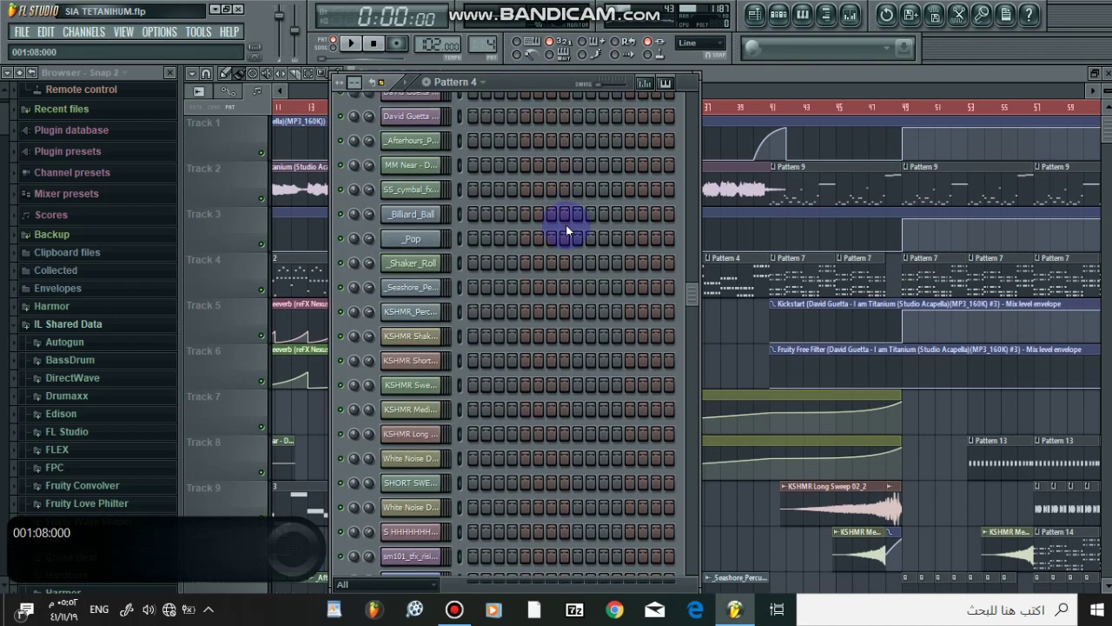
left_click(349, 45)
left_click(439, 270)
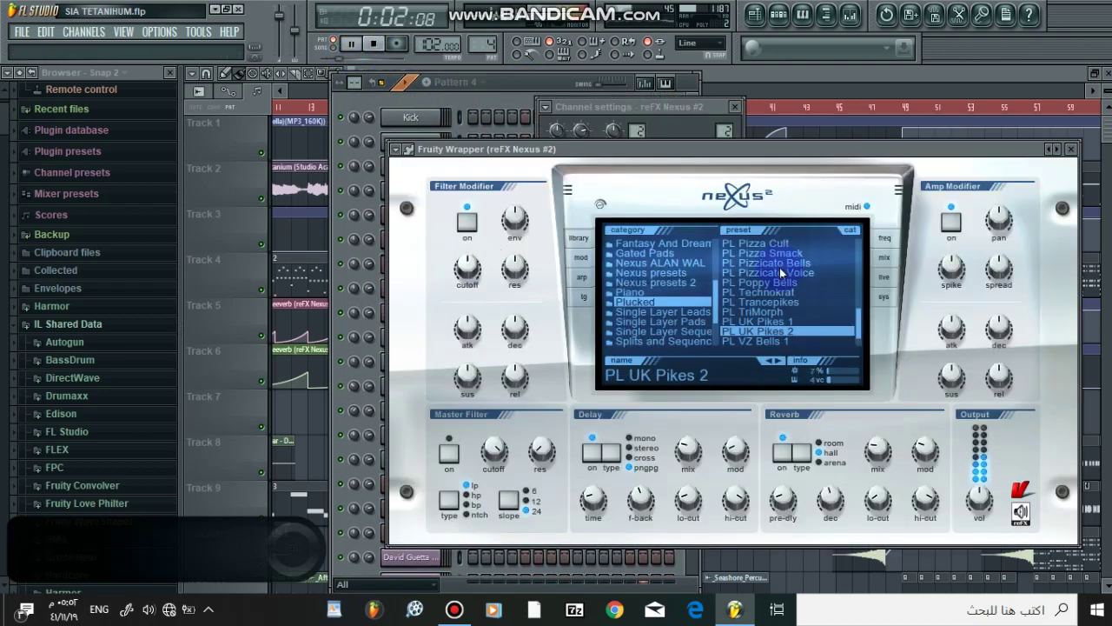
left_click(857, 76)
key("space")
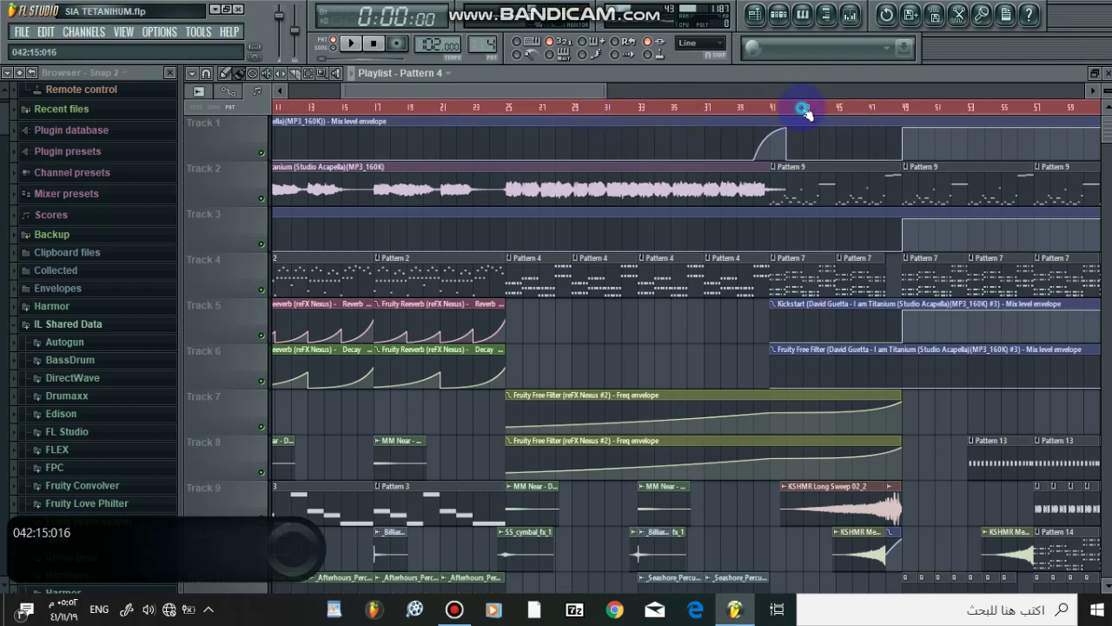
- Start playback, switch from song to pattern mode and open Pattern 4's reFX Nexus #2 notes in the piano roll
left_click(356, 42)
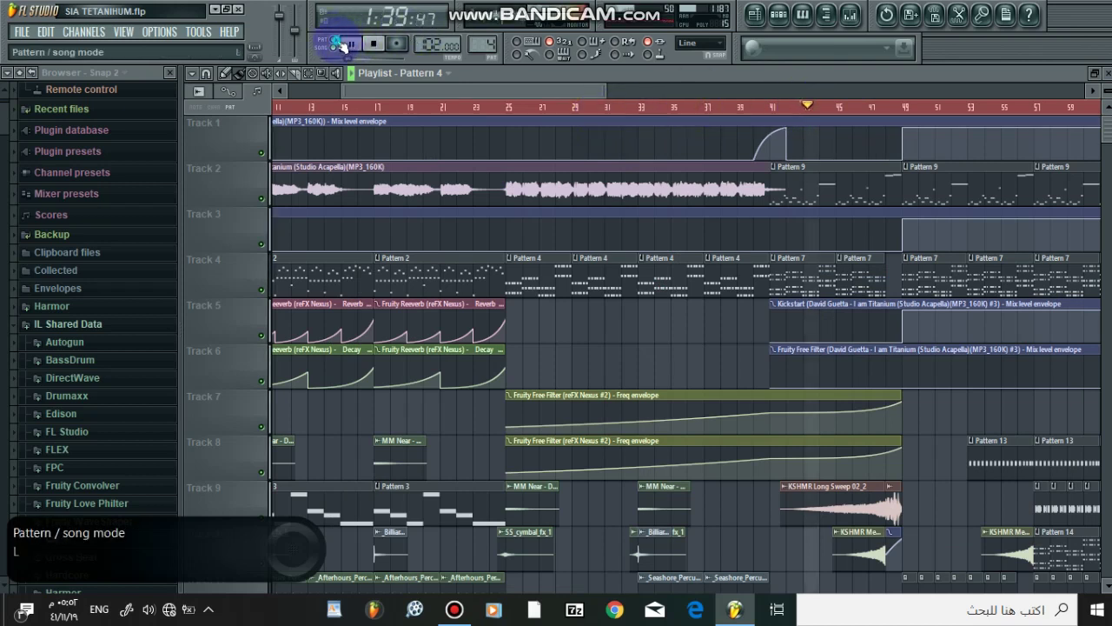
left_click(338, 41)
left_click(781, 17)
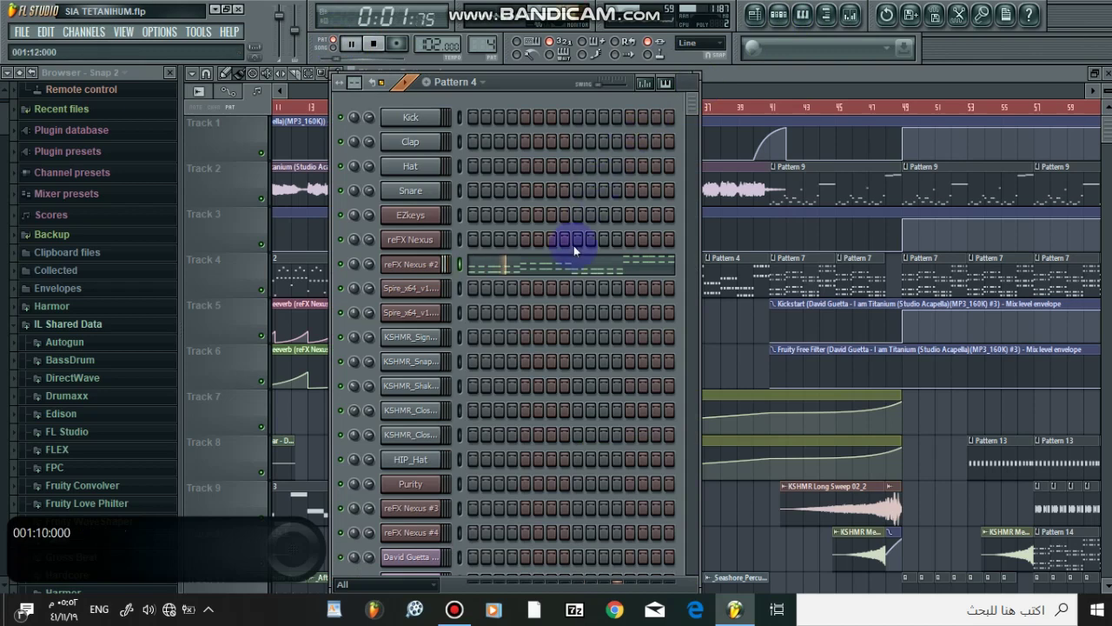
left_click(592, 268)
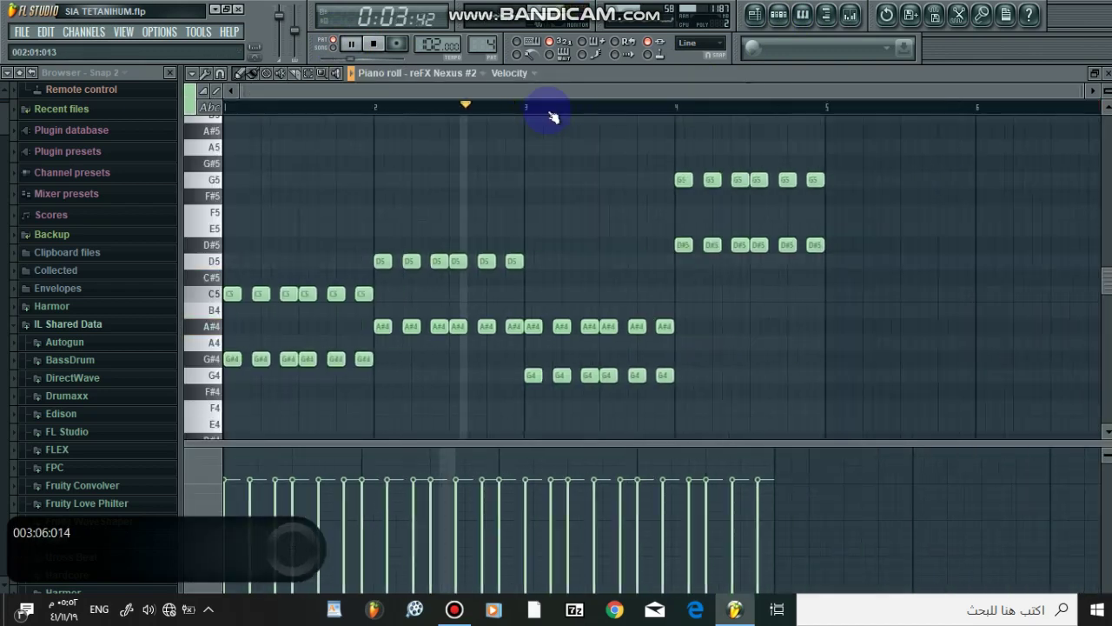
- Close the piano roll and step sequencer, return to the playlist around bar 33 and stop playback
left_click(1106, 73)
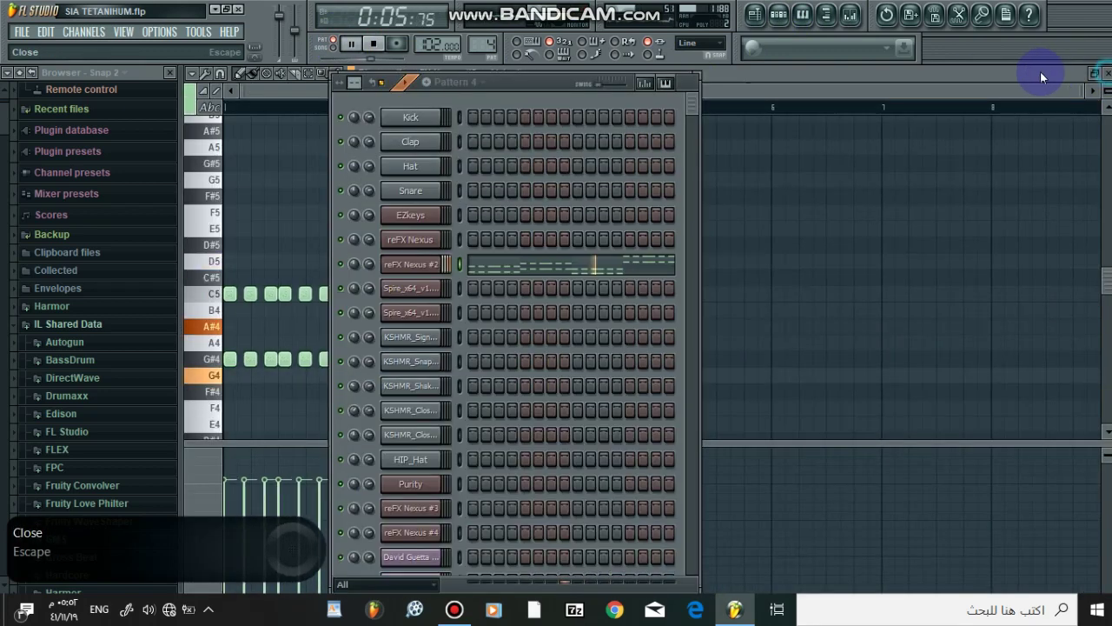
left_click(1041, 73)
left_click(561, 101)
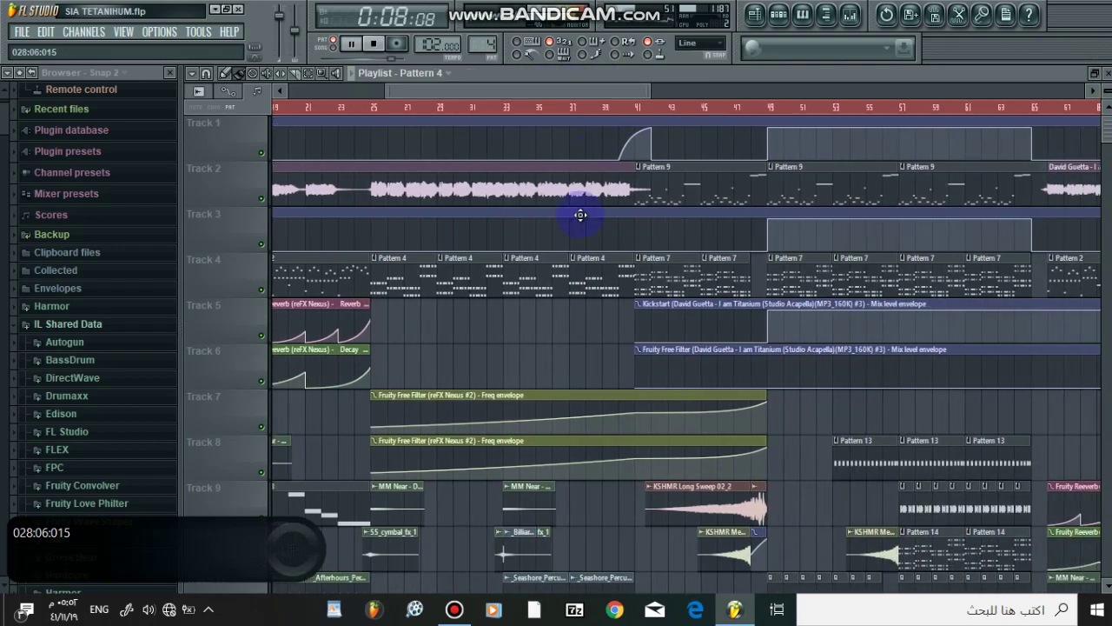
scroll(573, 230, "down", 8)
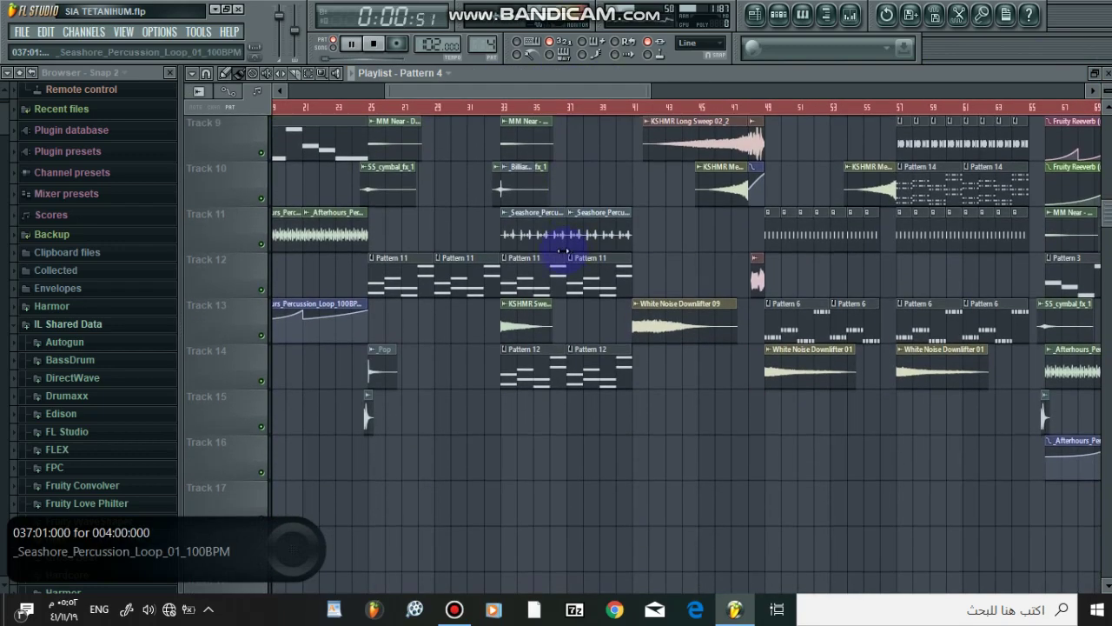
left_click_drag(492, 93, 537, 100)
key("space")
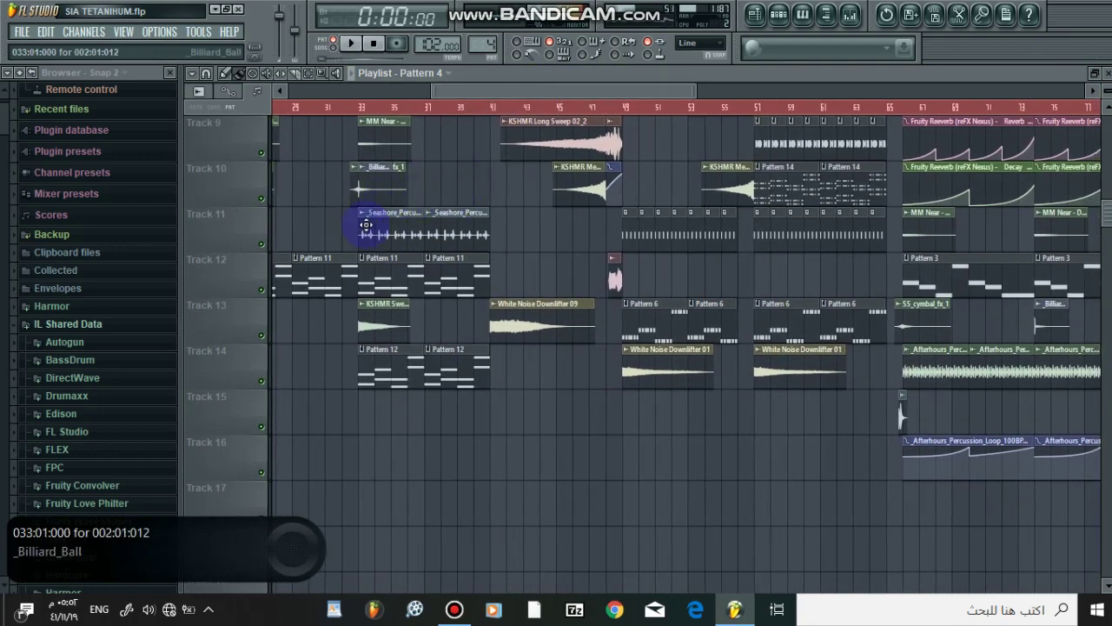
- Solo Track 11, audition its Seashore percussion loop from bar 33 and stop playback
right_click(263, 244)
left_click(362, 107)
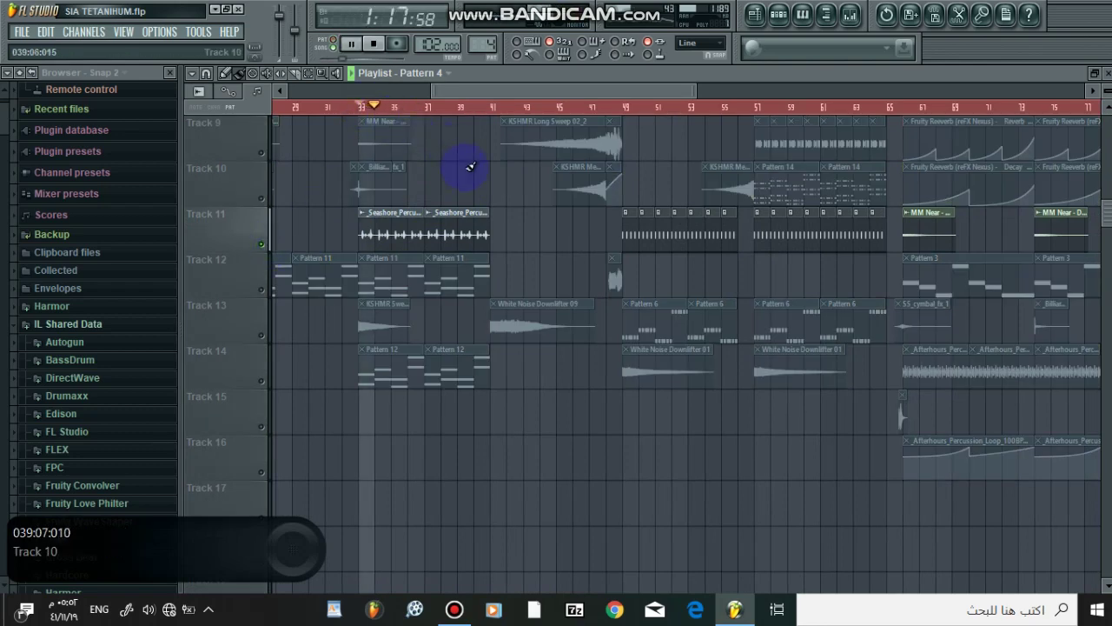
scroll(529, 225, "up", 1)
scroll(529, 226, "up", 5)
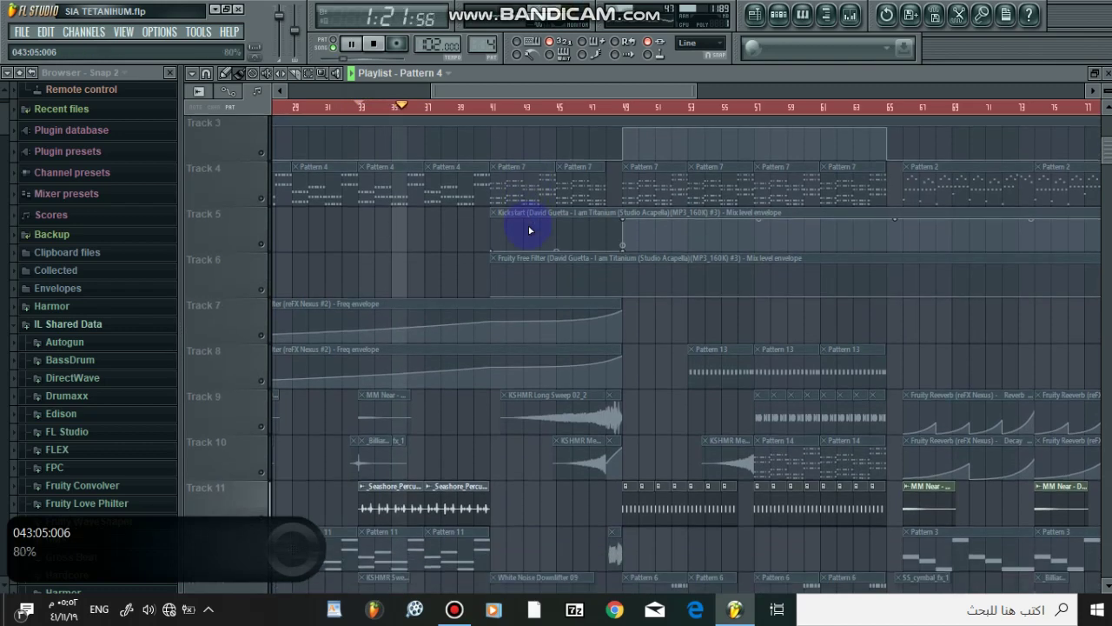
scroll(530, 230, "up", 2)
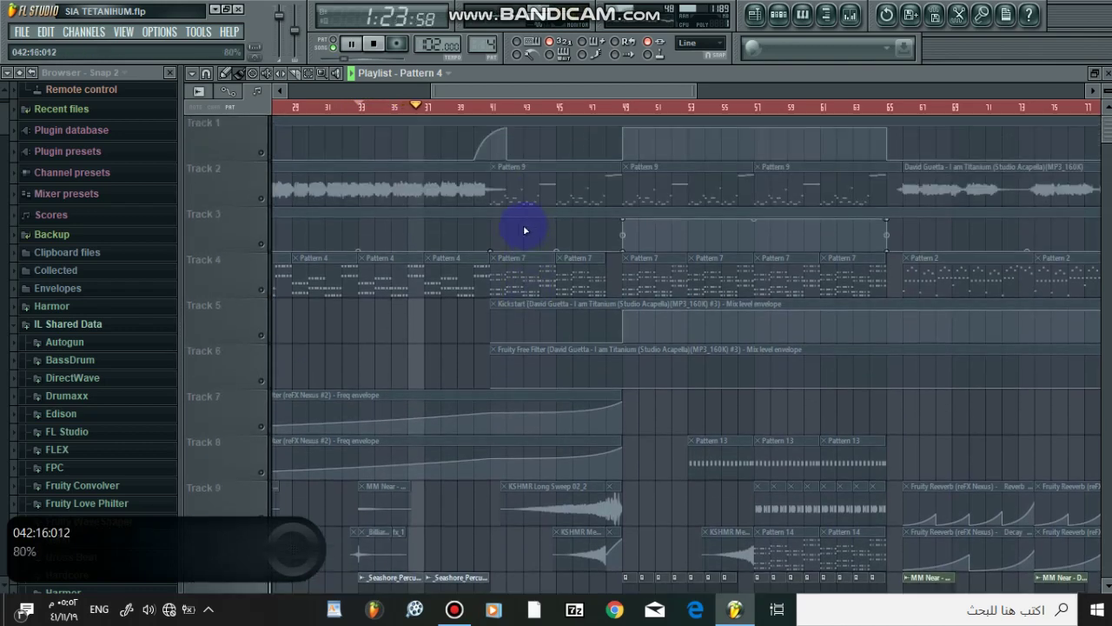
key("space")
- Unmute all the tracks, play Pattern 7 from Track 4 in pattern mode and show its channels in the step sequencer
scroll(525, 230, "down", 2)
left_click(263, 199)
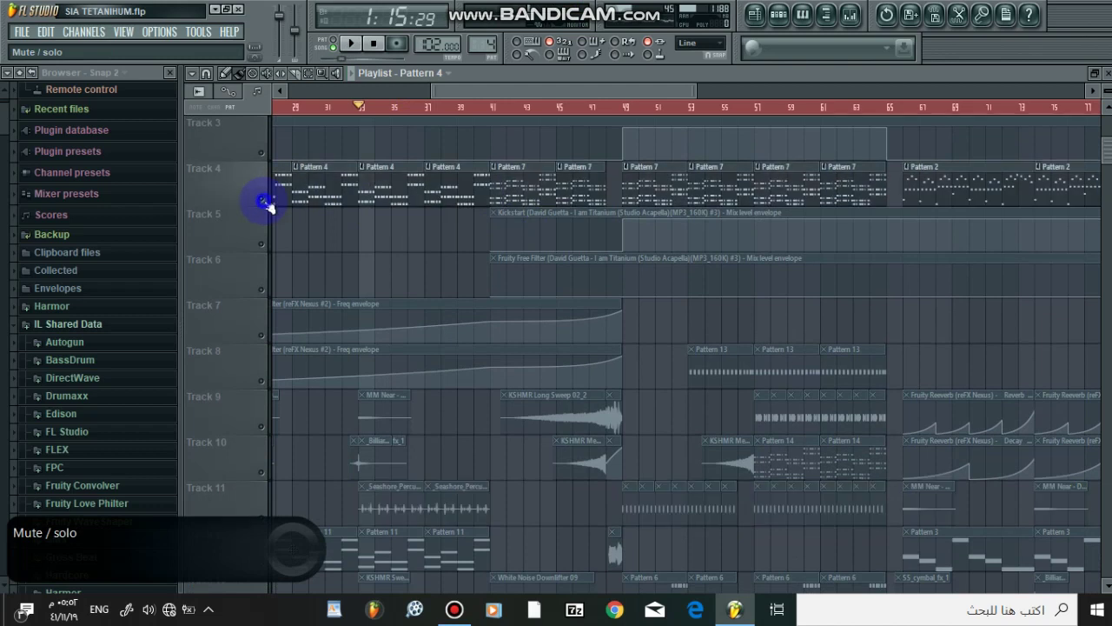
left_click(693, 189)
left_click(336, 72)
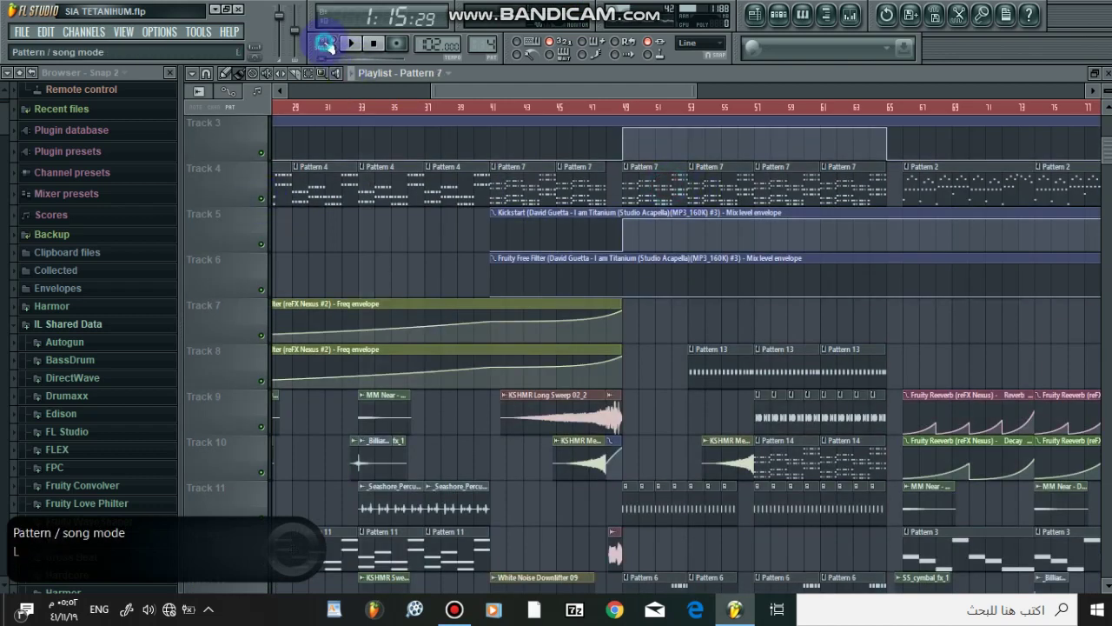
left_click(663, 187)
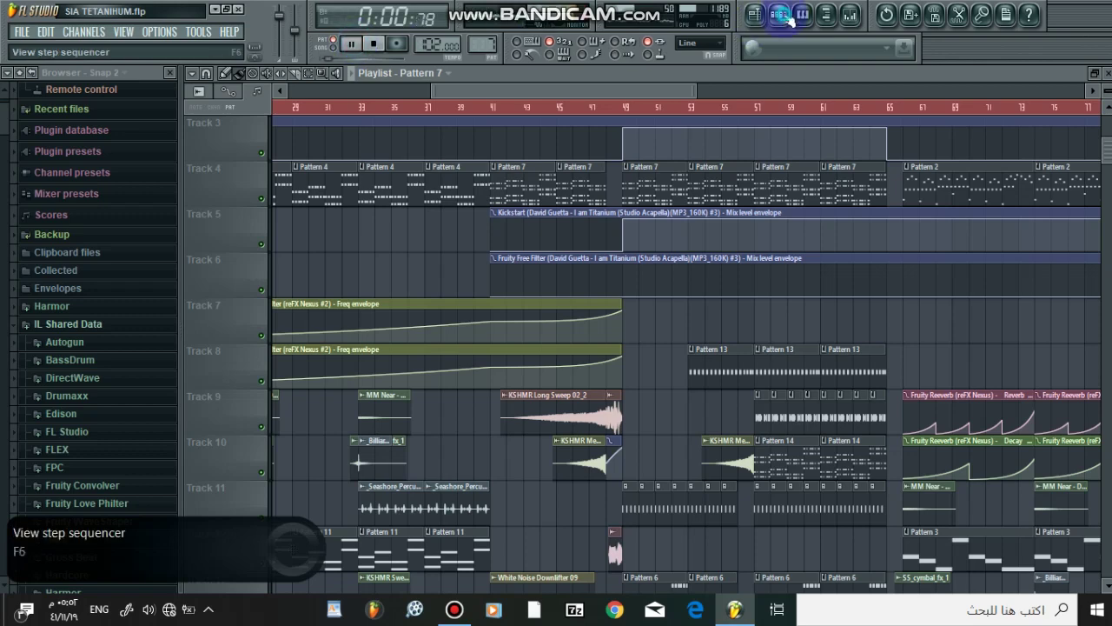
left_click(780, 15)
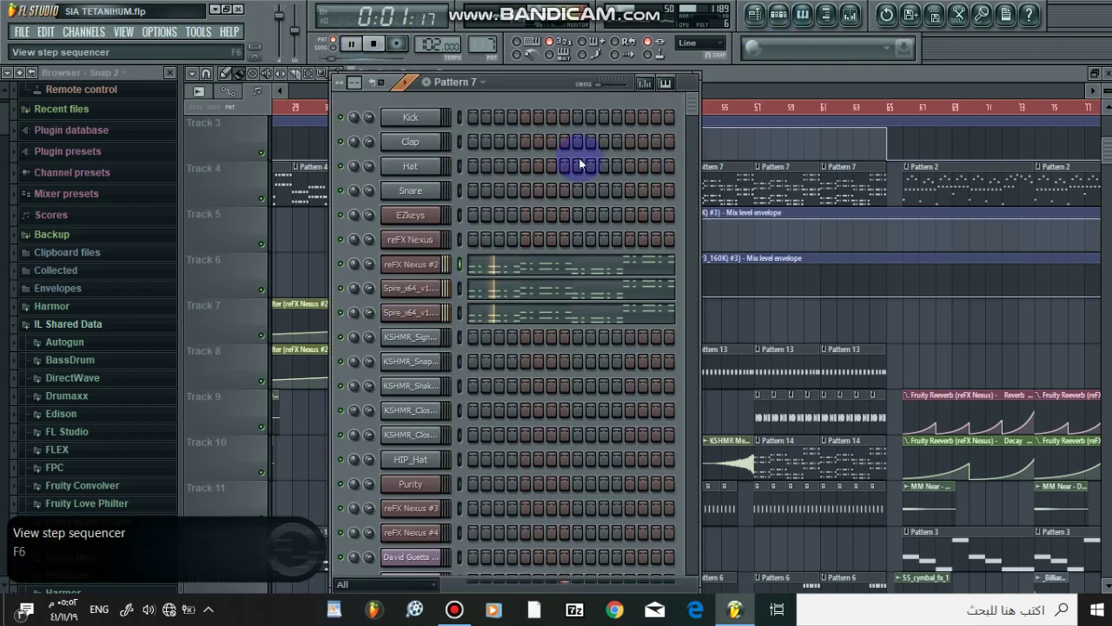
- Mute the other Pattern 7 channels to isolate the first Spire channel and open its notes in the piano roll
left_click(342, 312)
left_click(738, 106)
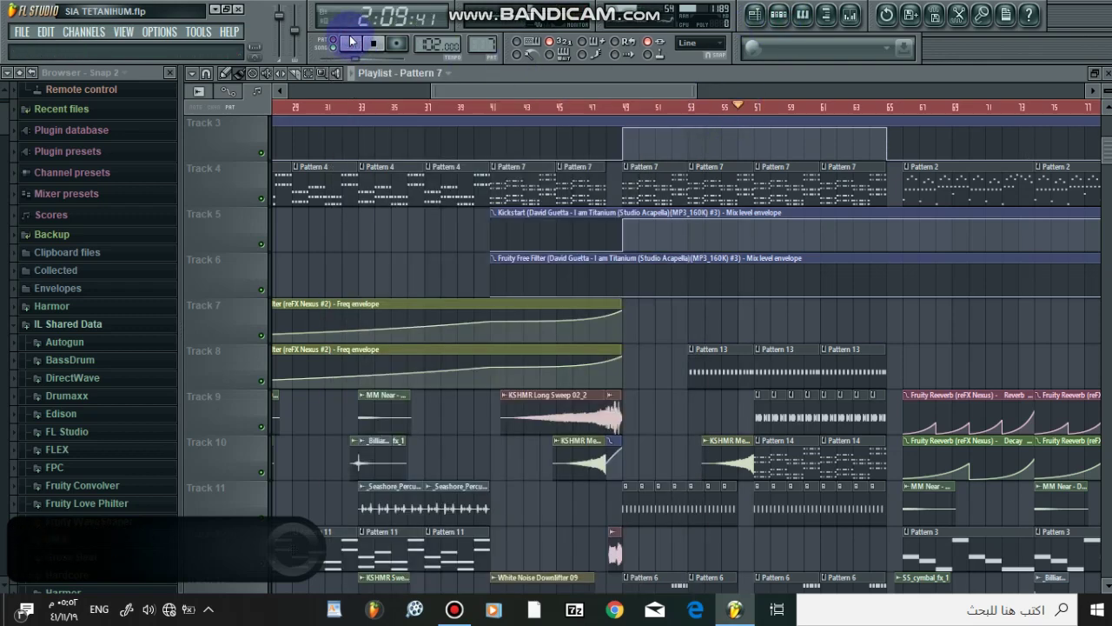
left_click(342, 46)
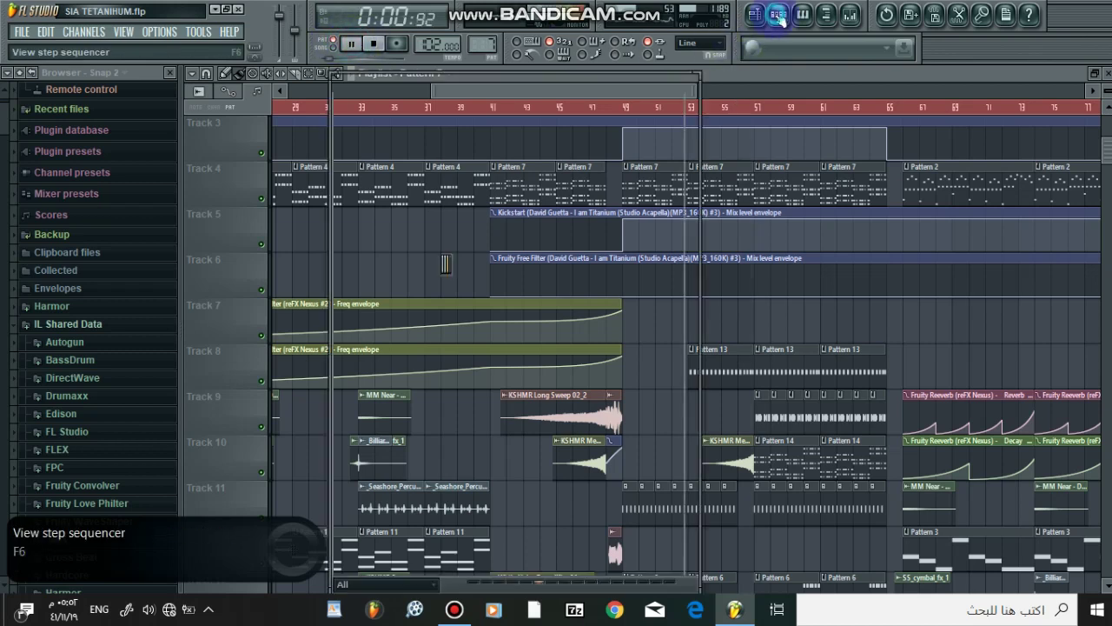
left_click(780, 14)
left_click(340, 264)
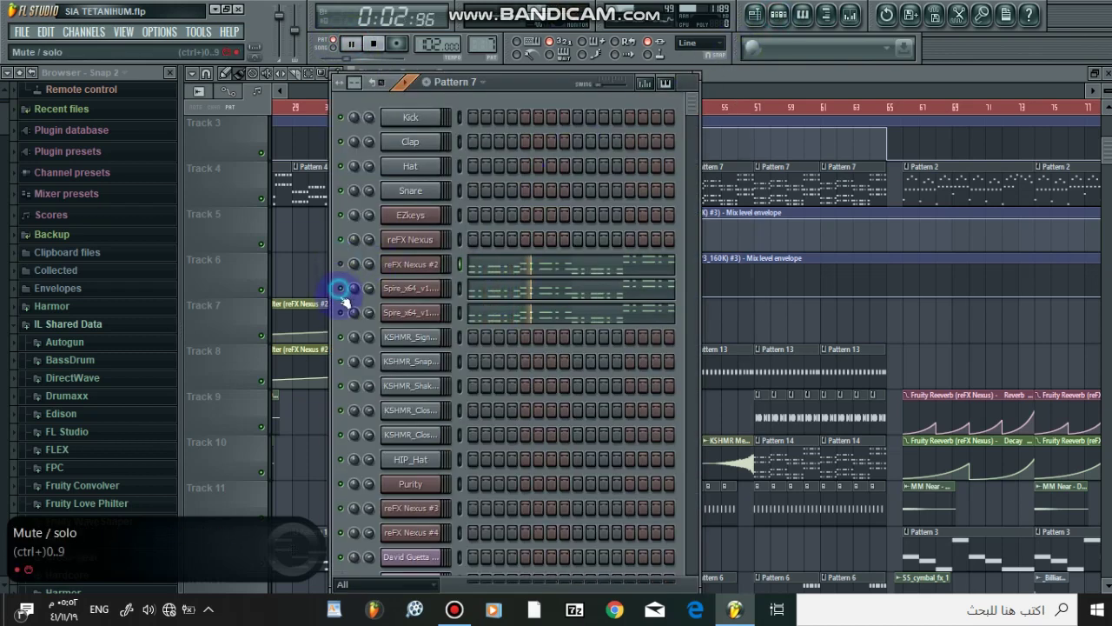
left_click(487, 289)
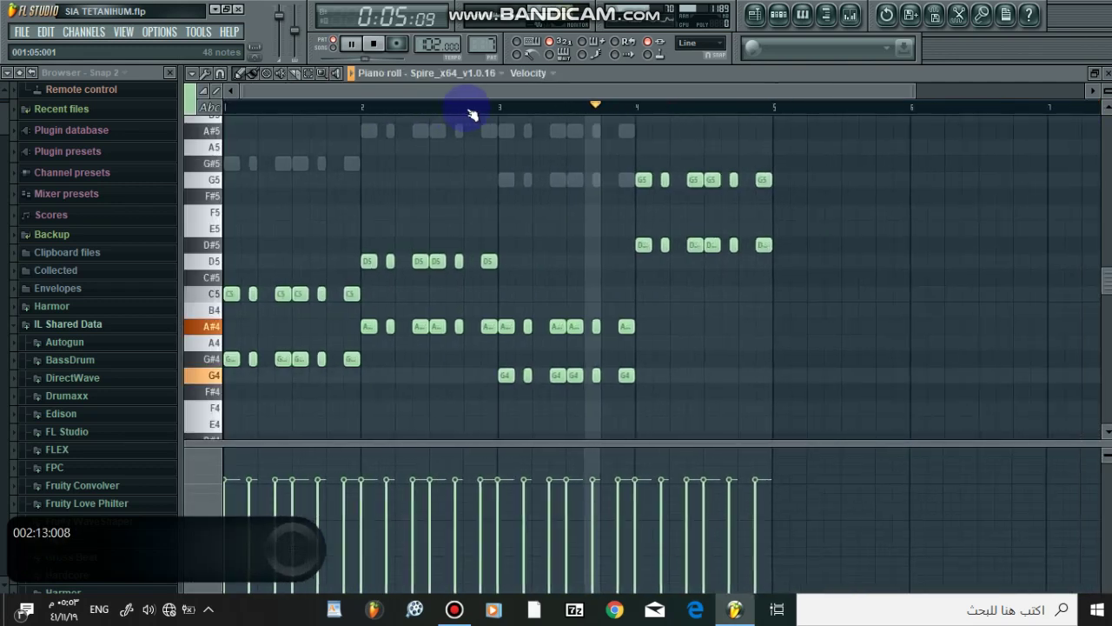
- Show the second Spire channel's Pattern 7 notes in the piano roll, return to the step sequencer and stop playback
left_click(1107, 74)
key("space")
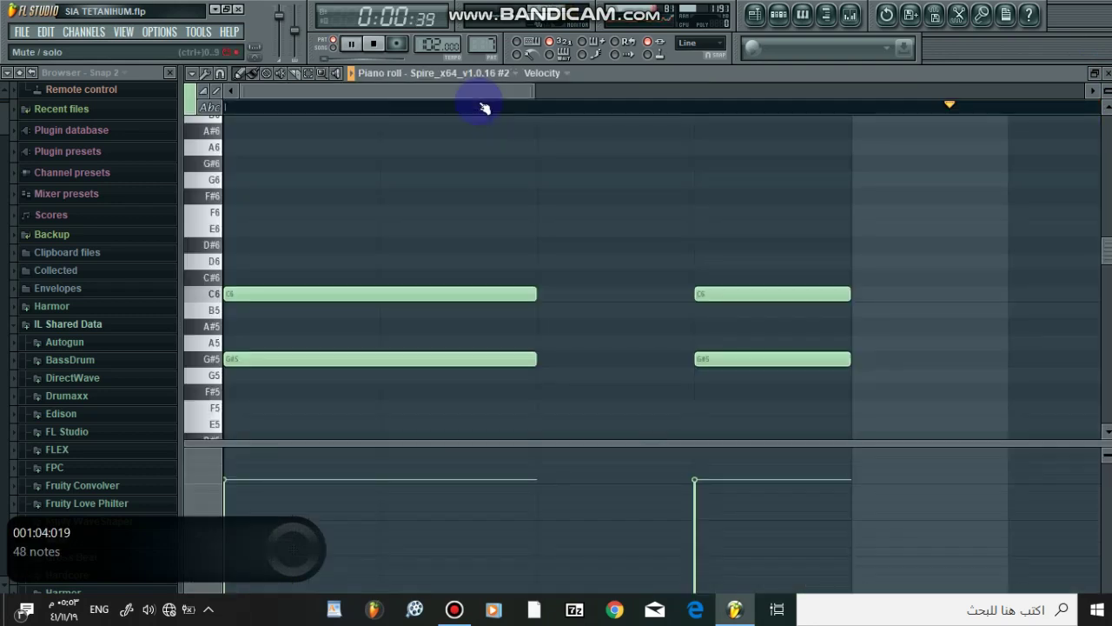
scroll(482, 110, "down", 5)
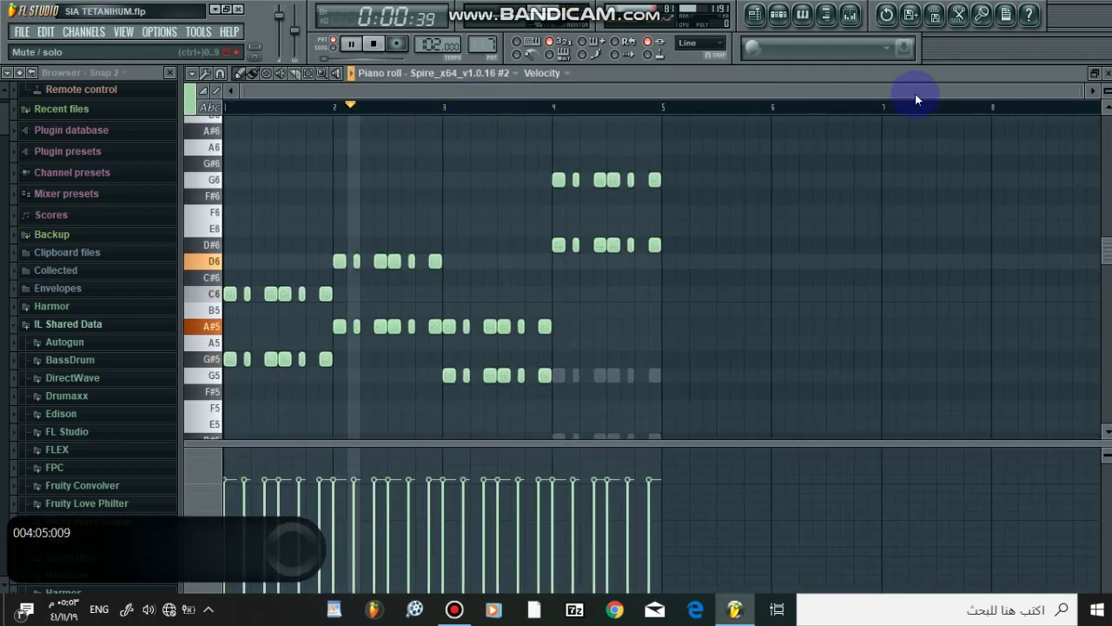
left_click(1107, 74)
key("space")
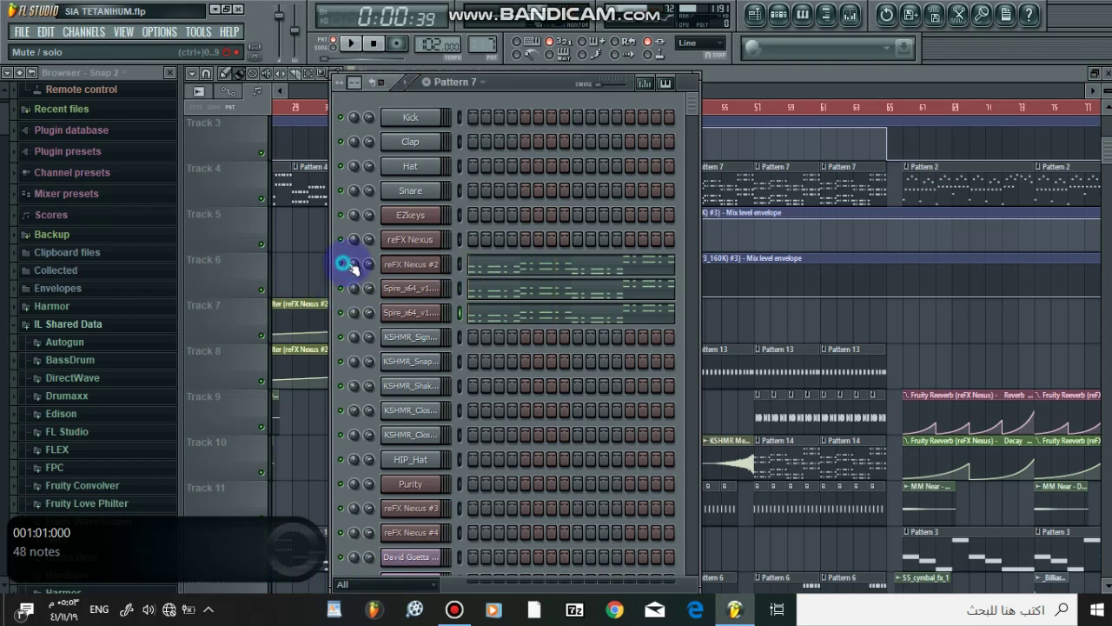
- Return to the playlist and open Pattern 14 from Track 10 in the piano roll to show its reFX Nexus #8 notes
left_click(754, 76)
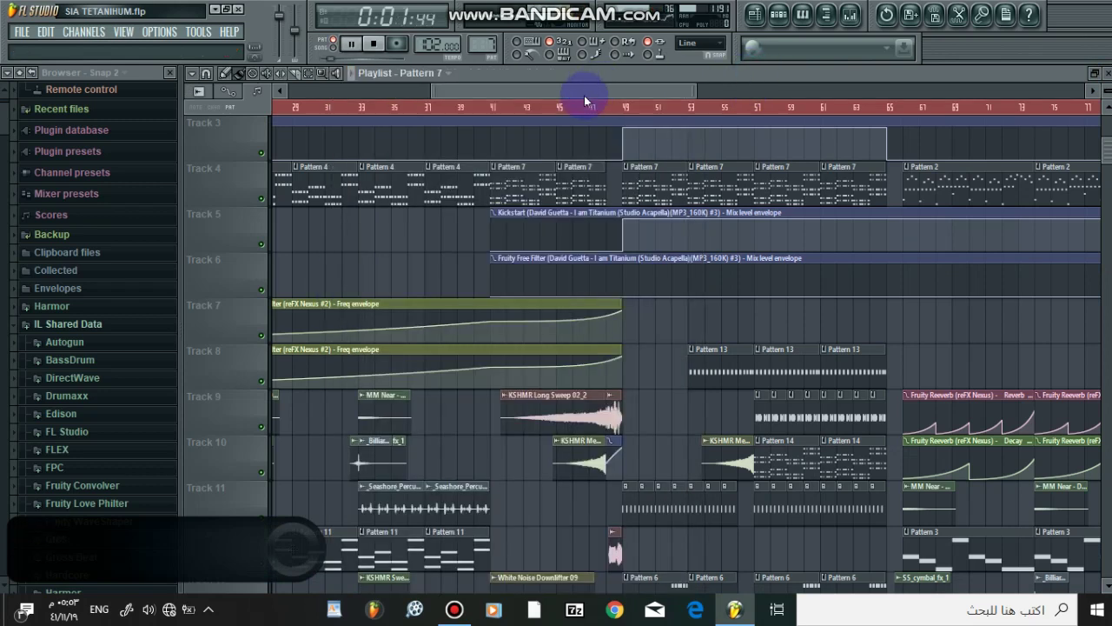
left_click_drag(586, 94, 628, 104)
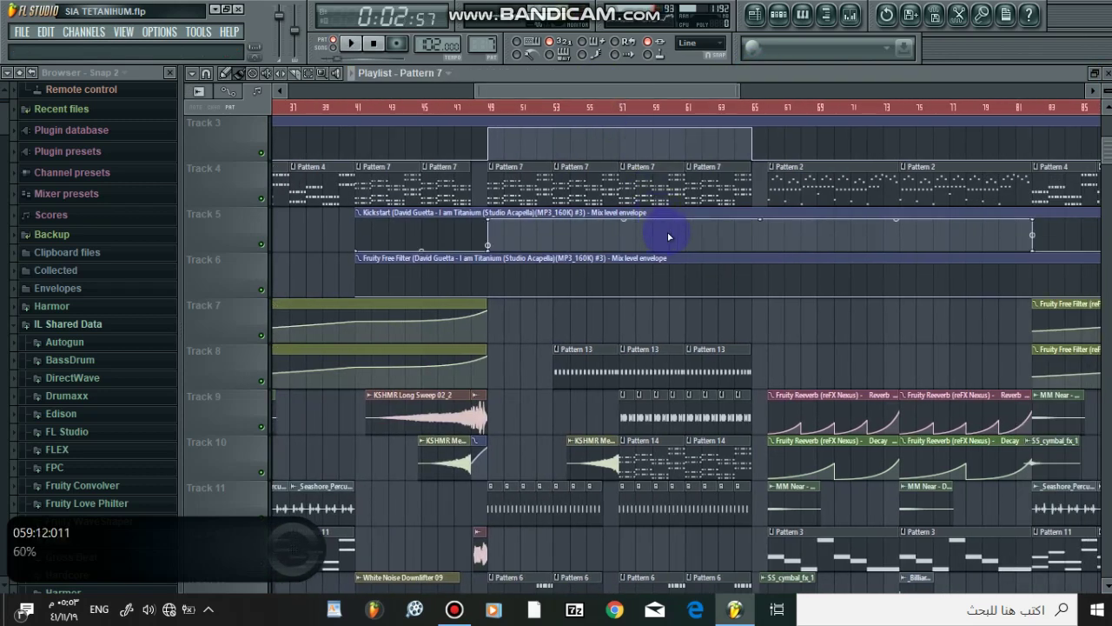
scroll(669, 237, "down", 4)
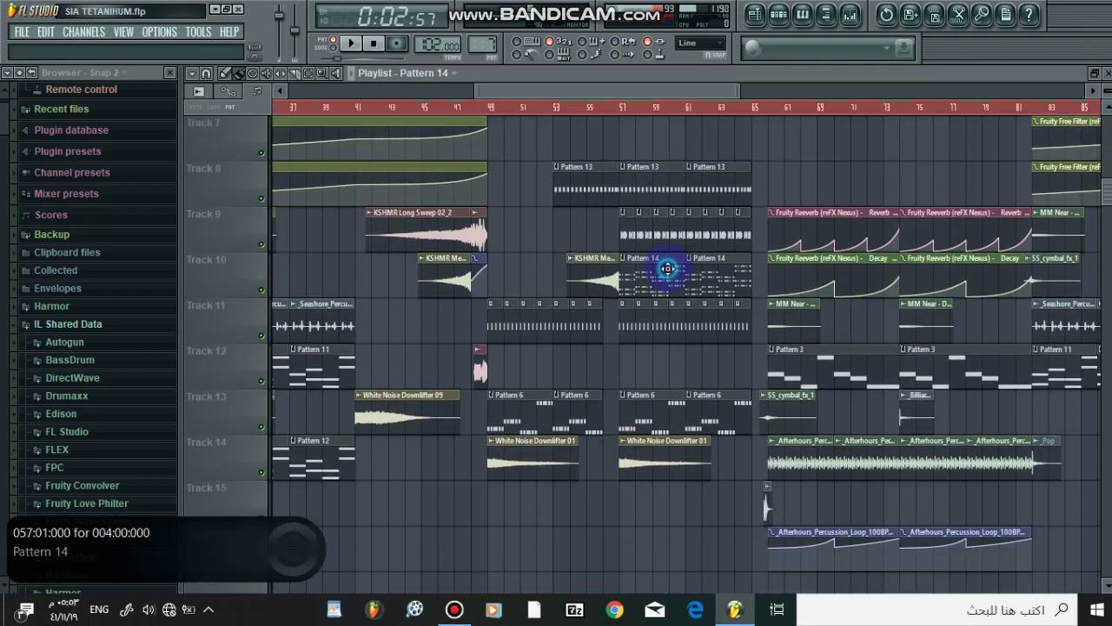
double_click(668, 268)
scroll(537, 112, "down", 5)
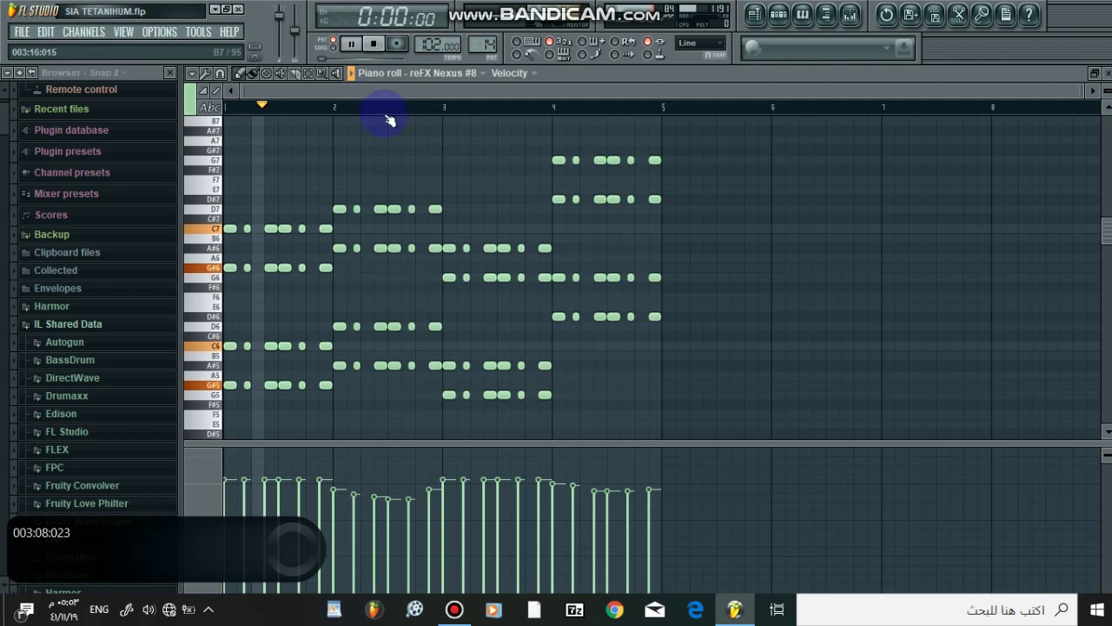
- Locate Pattern 14's reFX Nexus #8 channel in the step sequencer, show its instrument and return to the playlist
left_click(1096, 73)
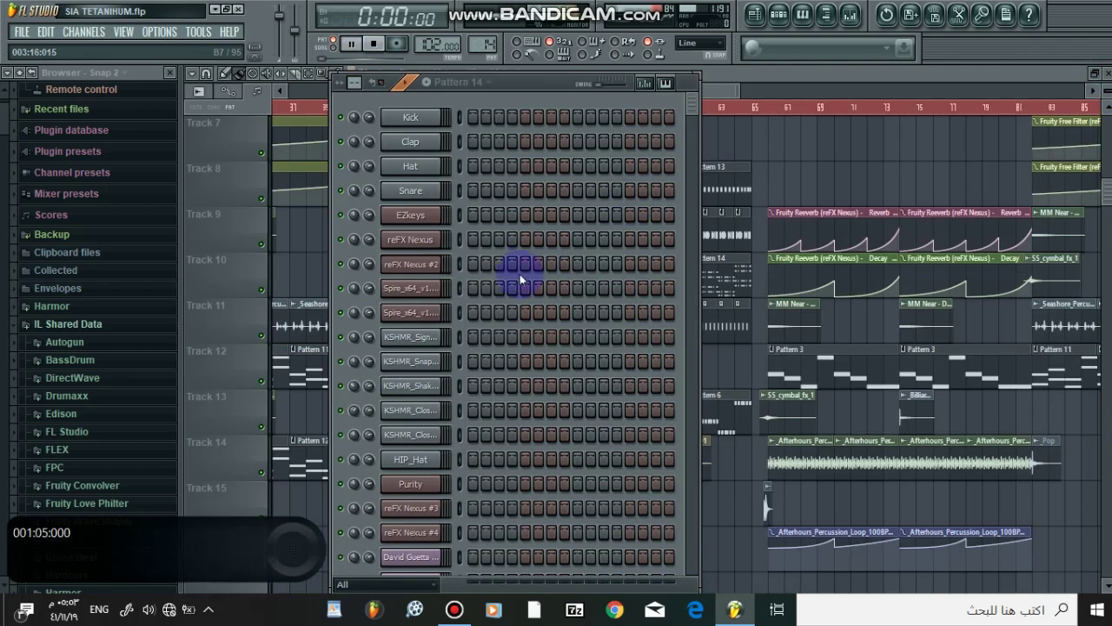
left_click(547, 90)
scroll(539, 224, "down", 6)
scroll(539, 223, "down", 5)
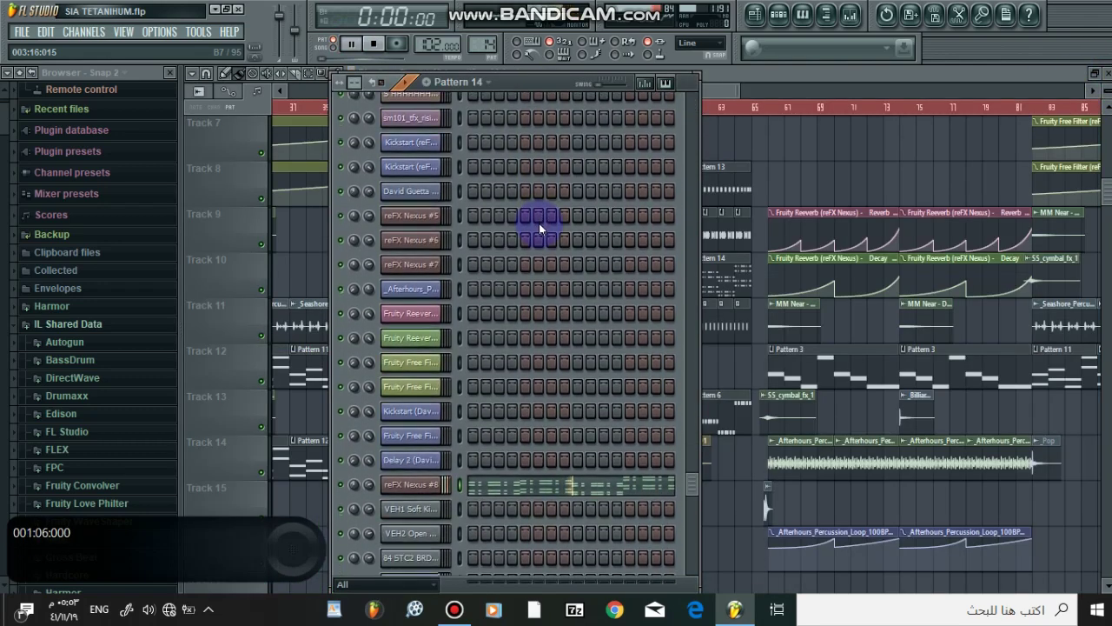
key("space")
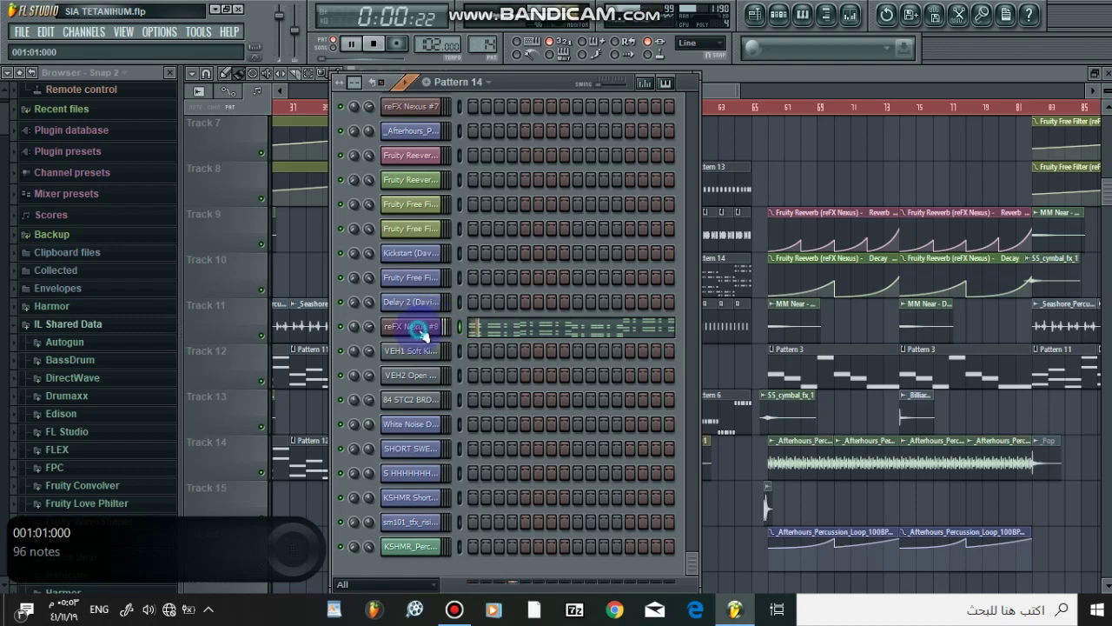
left_click(414, 327)
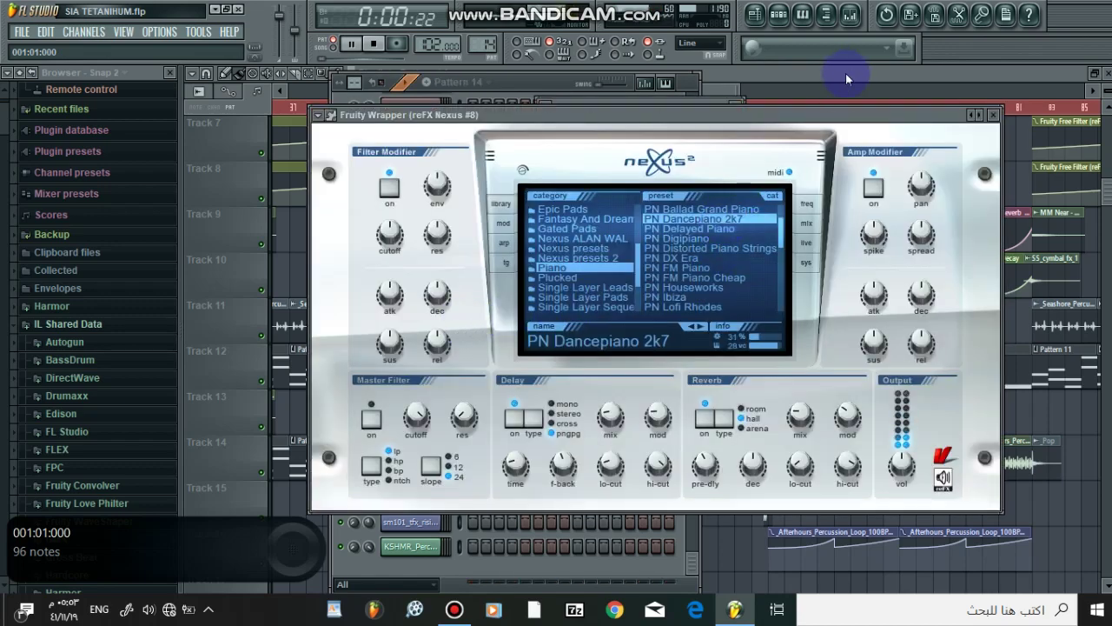
left_click(847, 69)
- Open Pattern 6 from Track 13 in the piano roll and show its Purity notes
left_click_drag(723, 89, 733, 88)
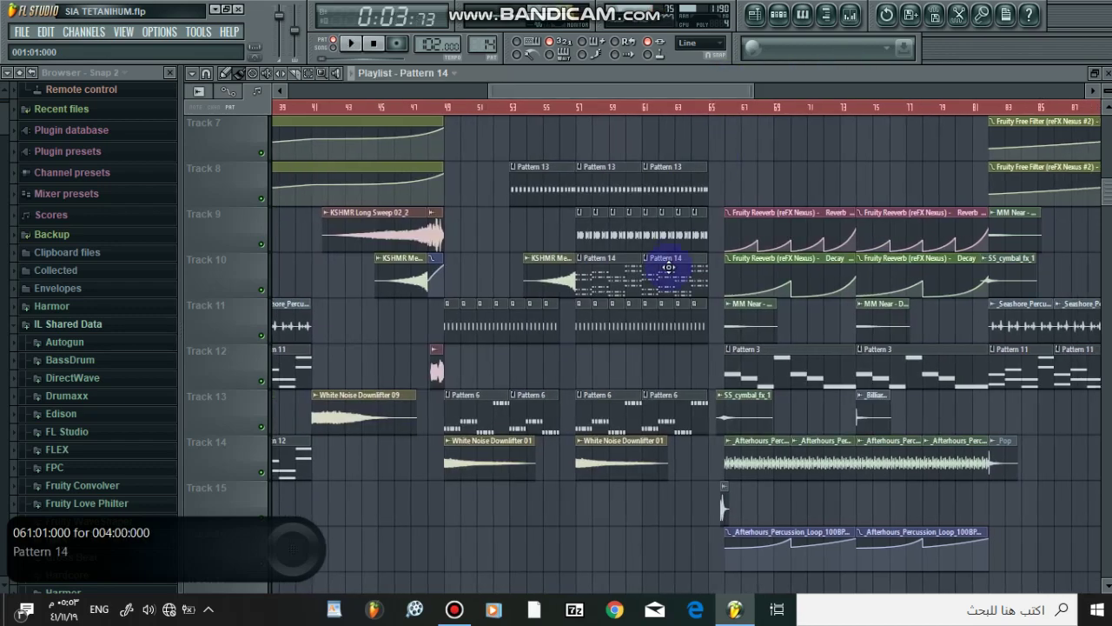
scroll(668, 267, "up", 4)
key("space")
scroll(670, 267, "down", 6)
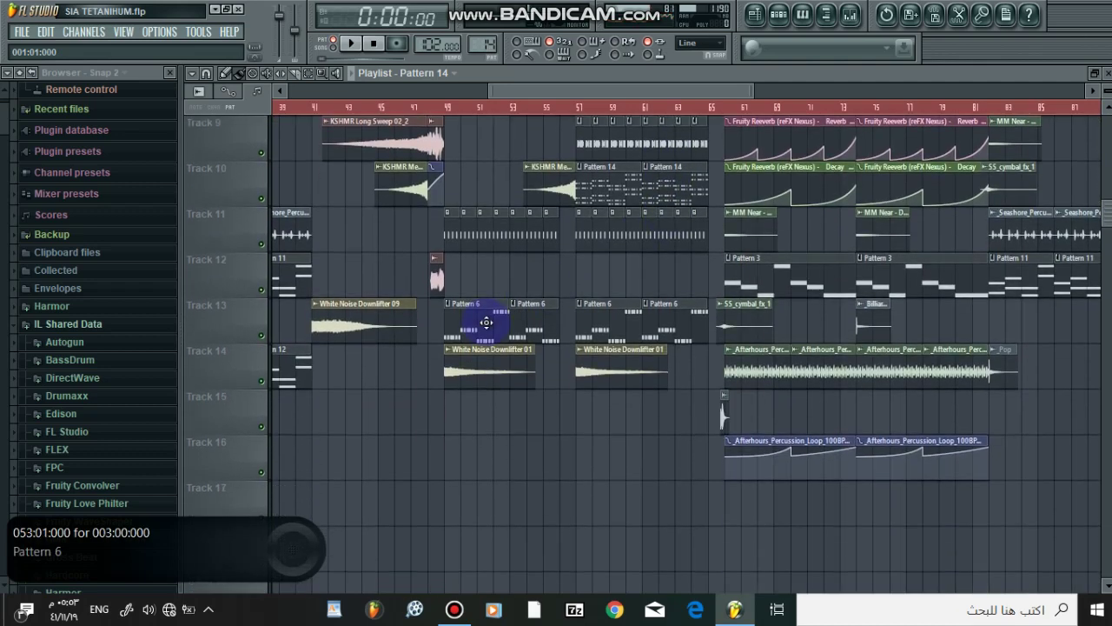
left_click(486, 323)
double_click(486, 323)
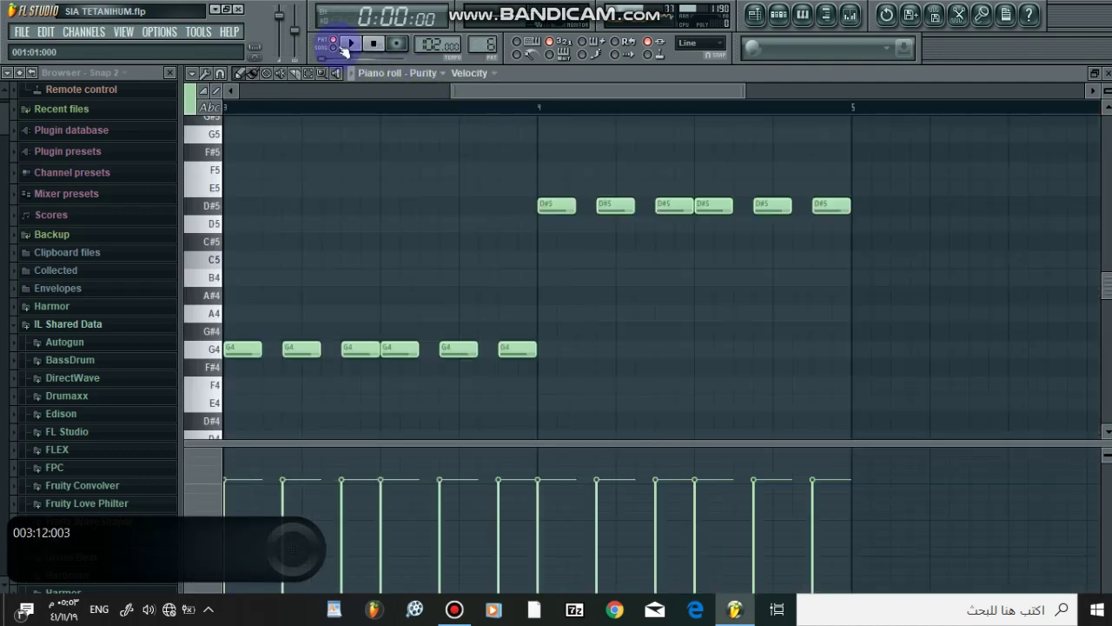
scroll(378, 107, "down", 3)
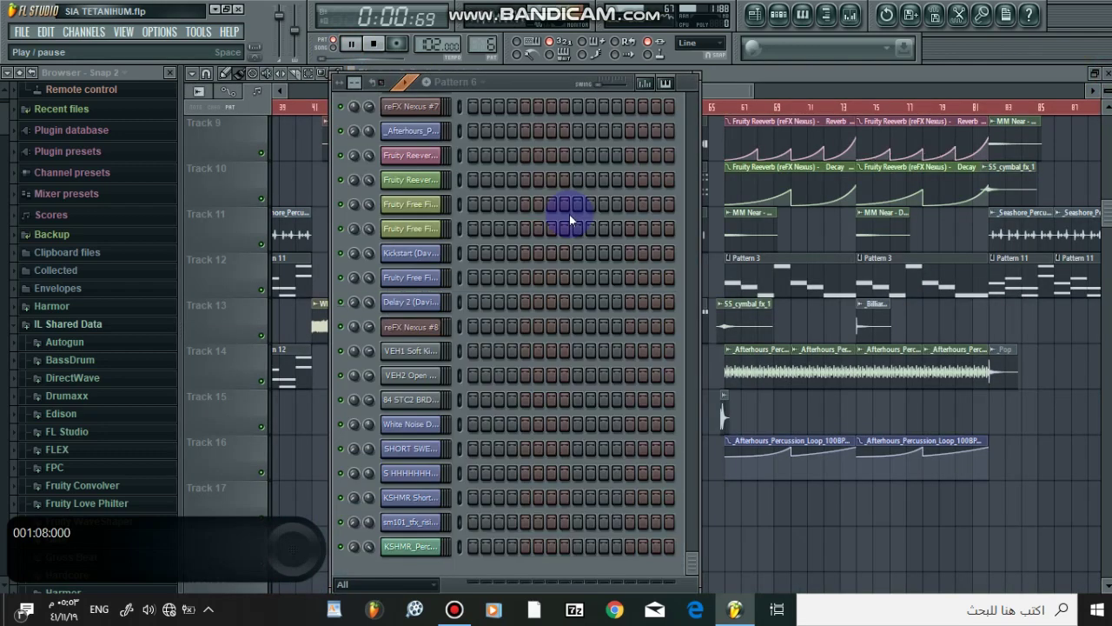
- Show the Purity and reFX Nexus #3 instruments behind Pattern 6 and return to the playlist
scroll(566, 142, "up", 15)
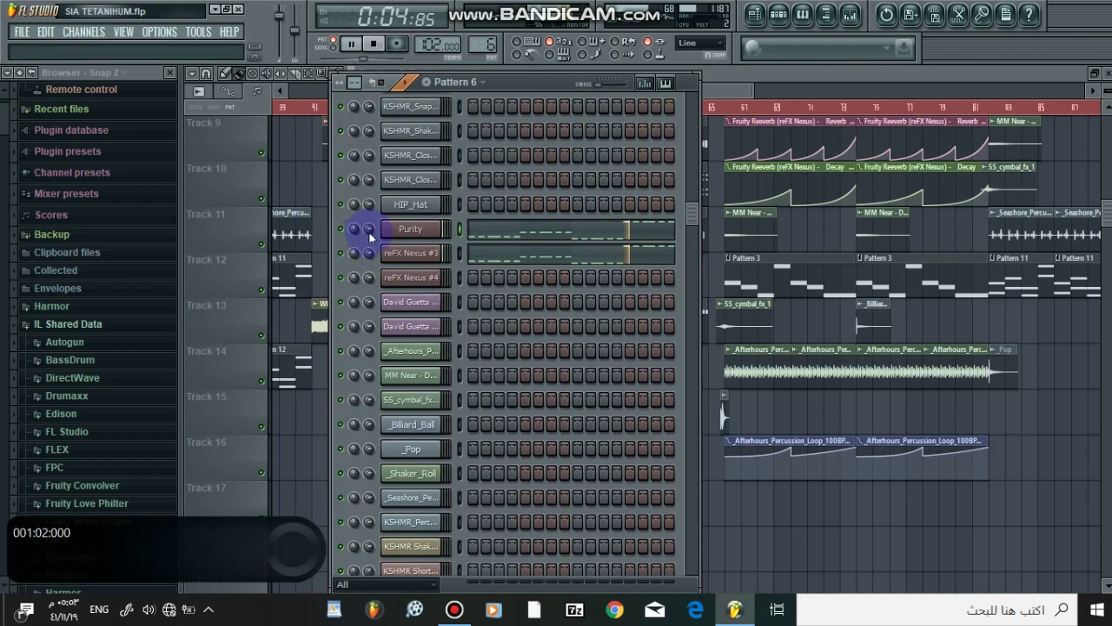
left_click(409, 229)
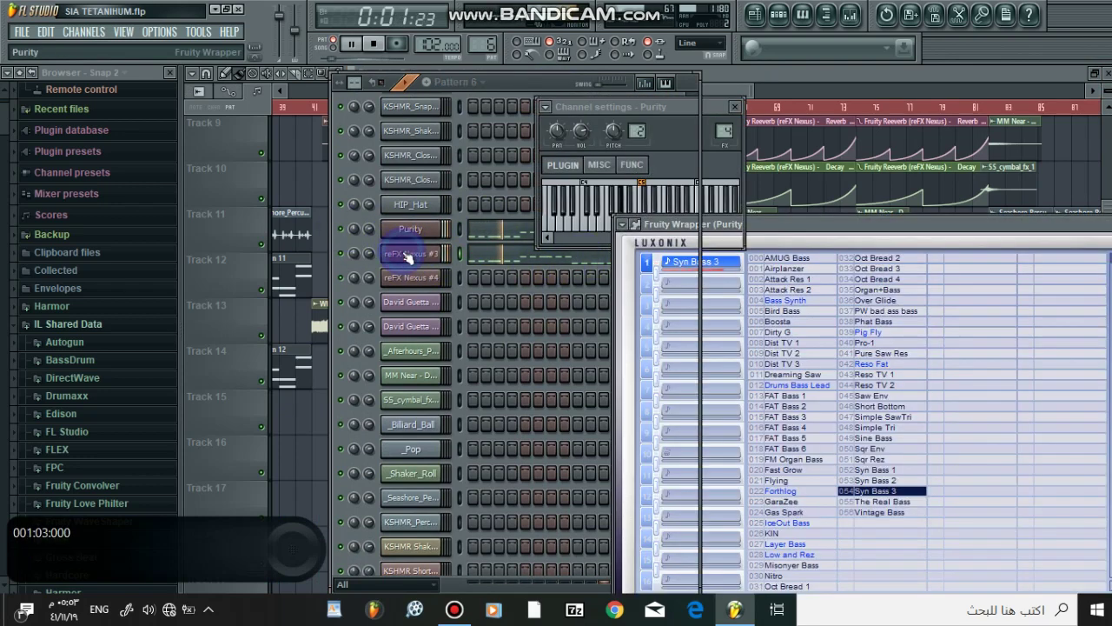
left_click(408, 253)
left_click(875, 80)
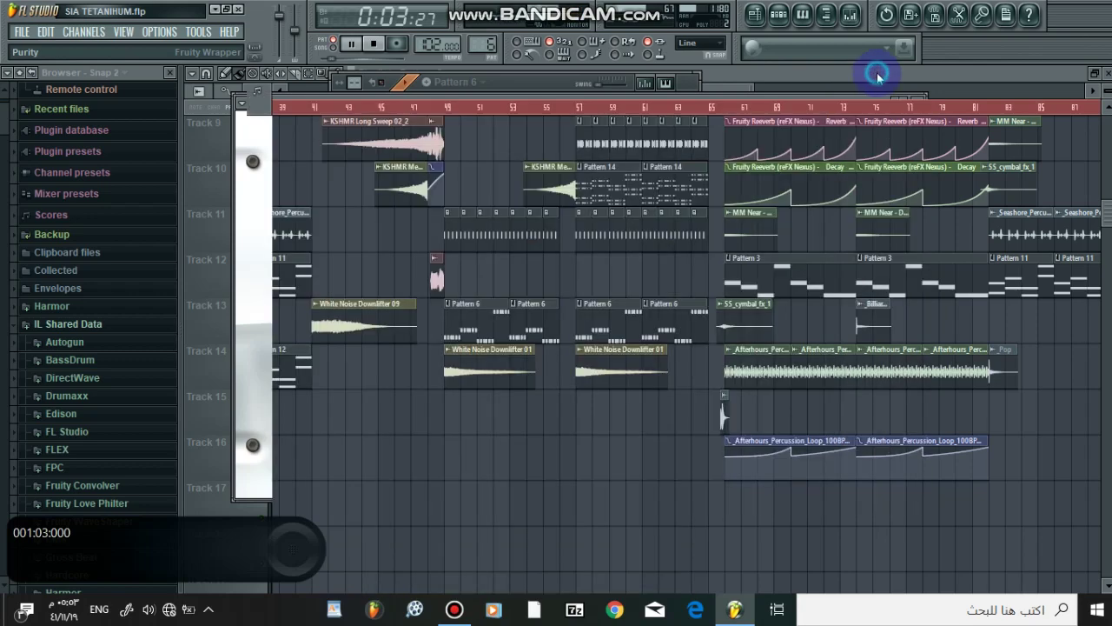
scroll(695, 246, "up", 3)
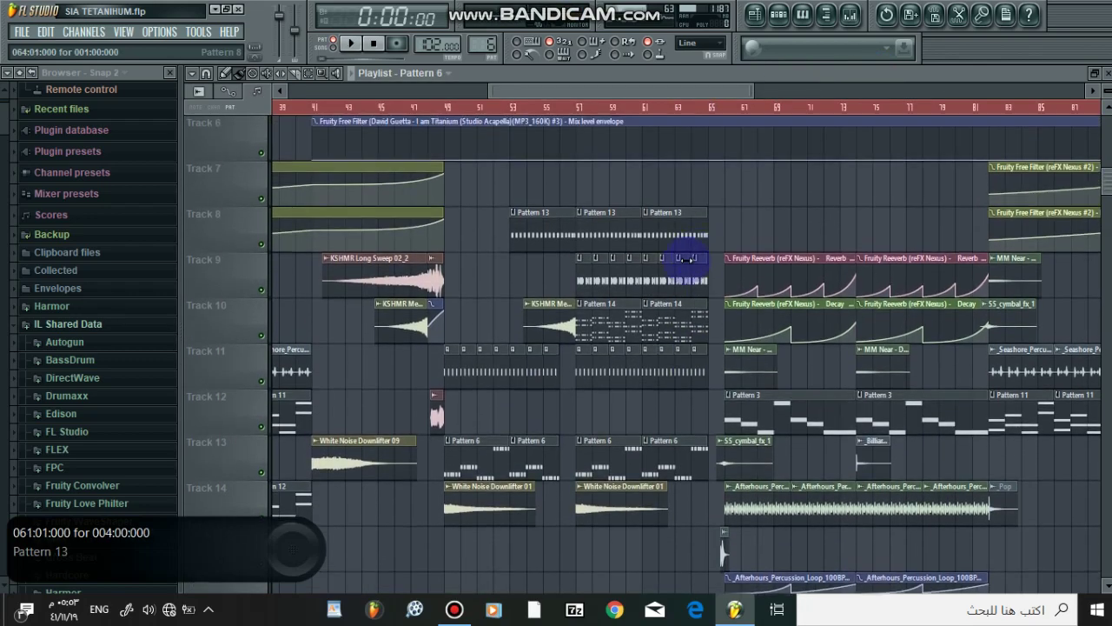
scroll(534, 375, "up", 5)
scroll(536, 381, "down", 5)
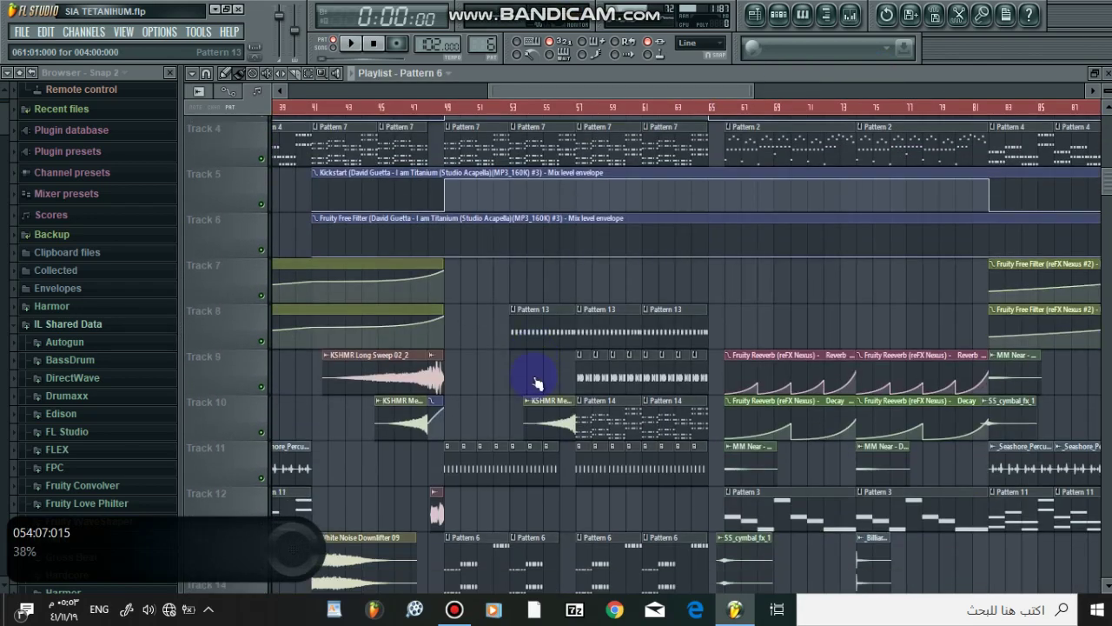
- Open Pattern 8 from Track 11 at bar 49, play it, show its KSHMR Signature Kick channel settings and return to the playlist
double_click(455, 368)
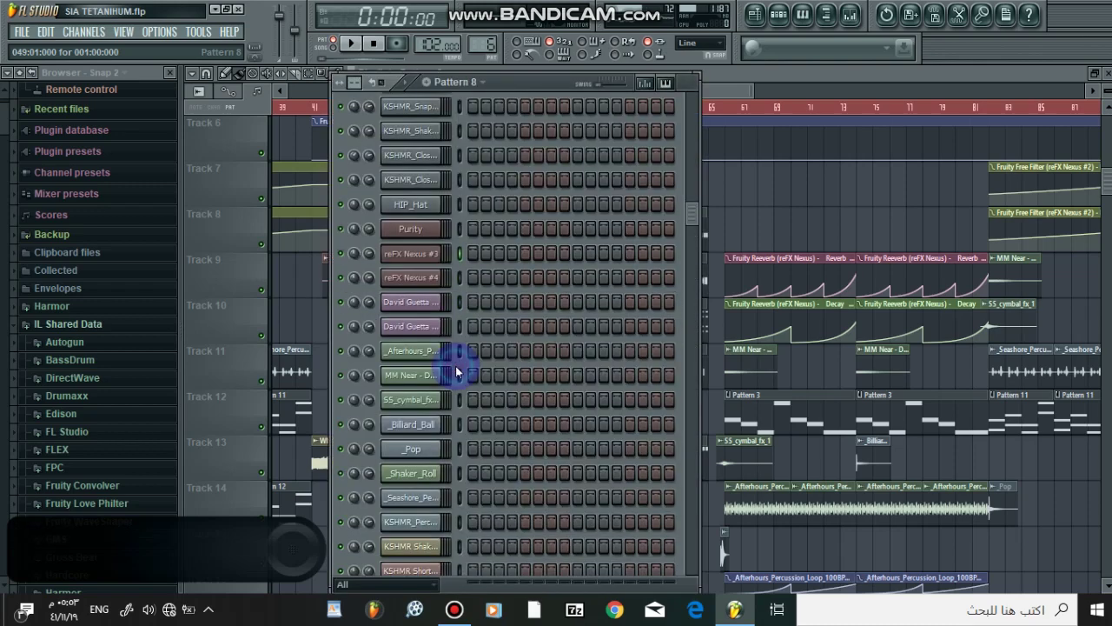
left_click(354, 44)
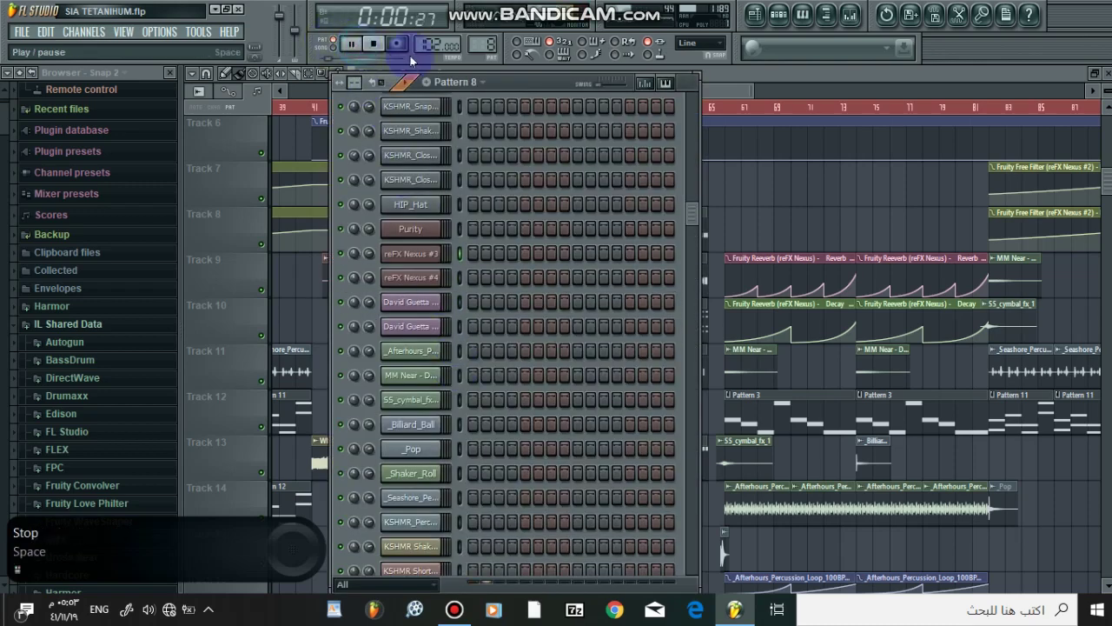
scroll(552, 198, "down", 10)
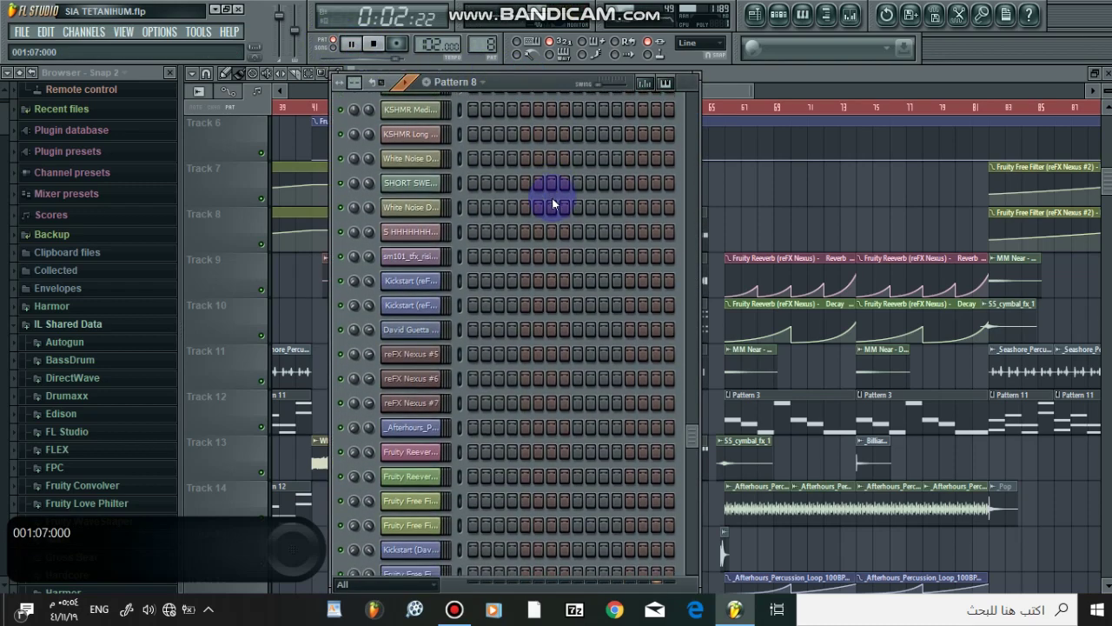
scroll(552, 199, "up", 10)
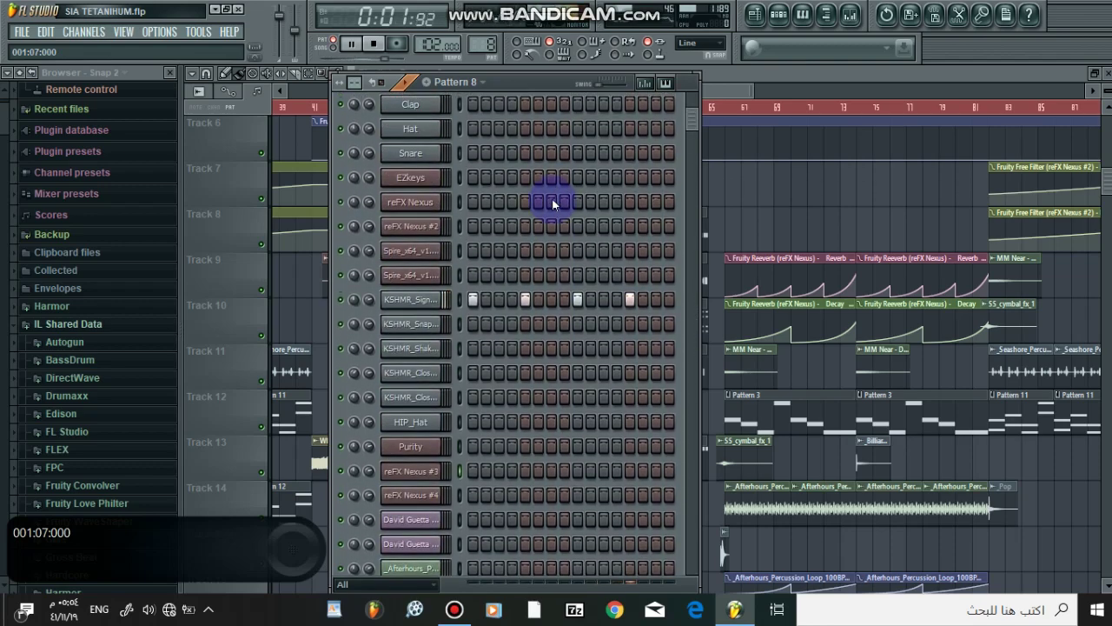
left_click(410, 302)
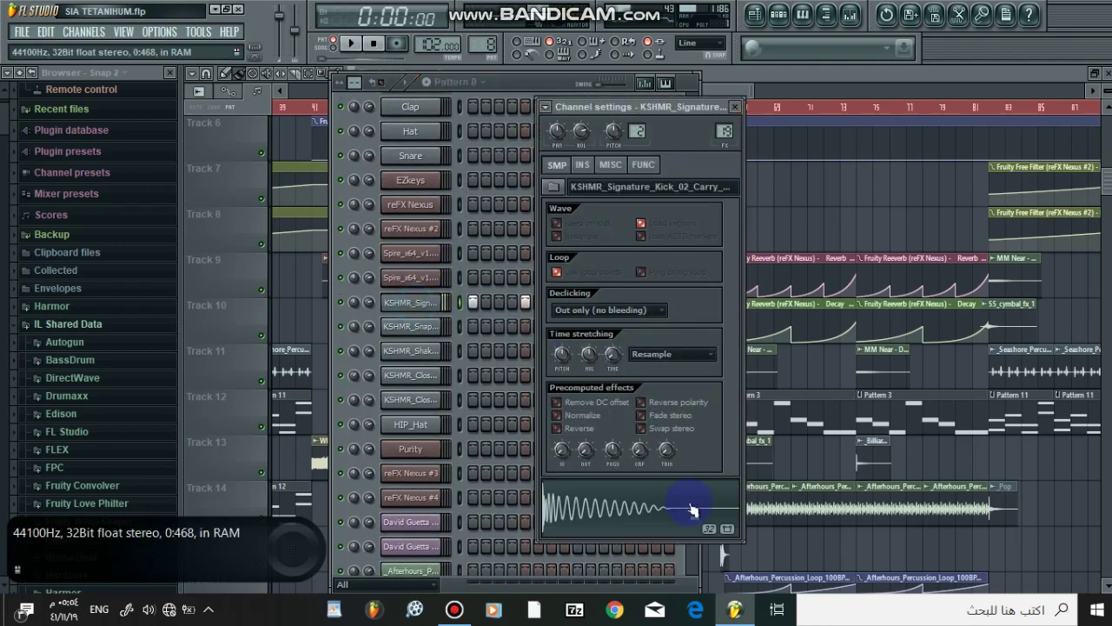
left_click(773, 81)
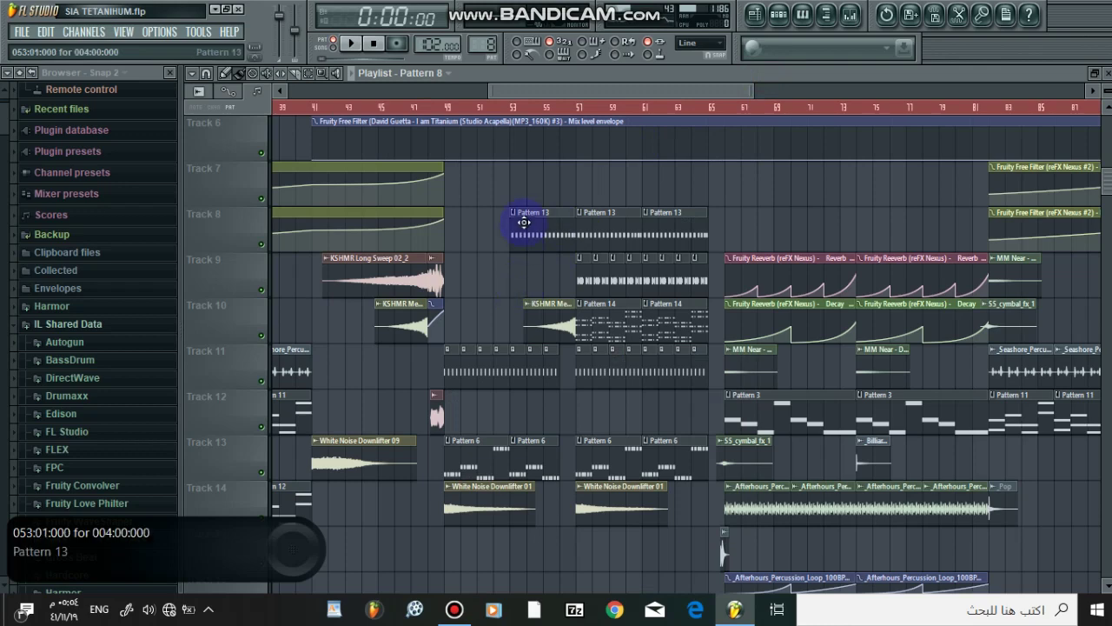
- Open Pattern 13 from Track 8 in the piano roll, audition its KSHMR_Shaker notes, show its step sequencer channels and return to the playlist
scroll(502, 375, "up", 3)
double_click(528, 366)
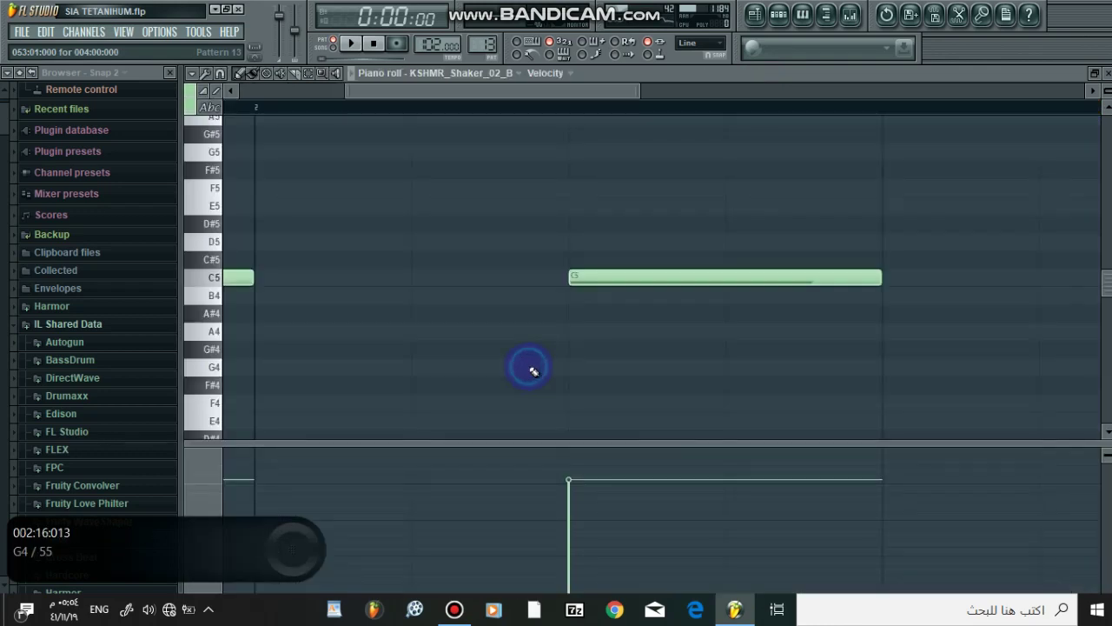
scroll(409, 110, "down", 4)
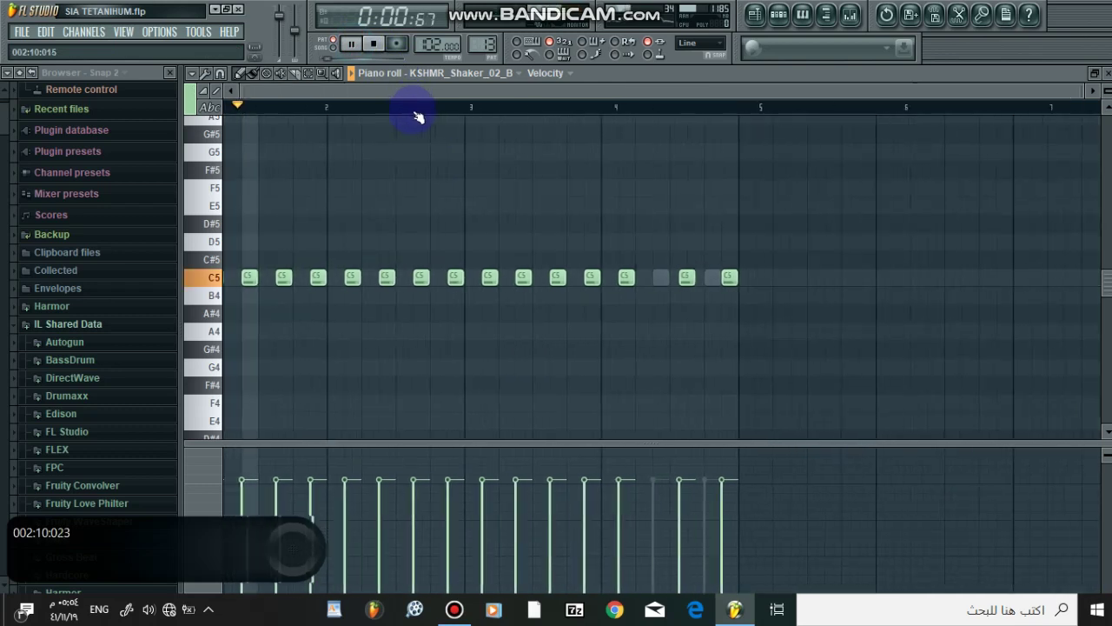
left_click(789, 19)
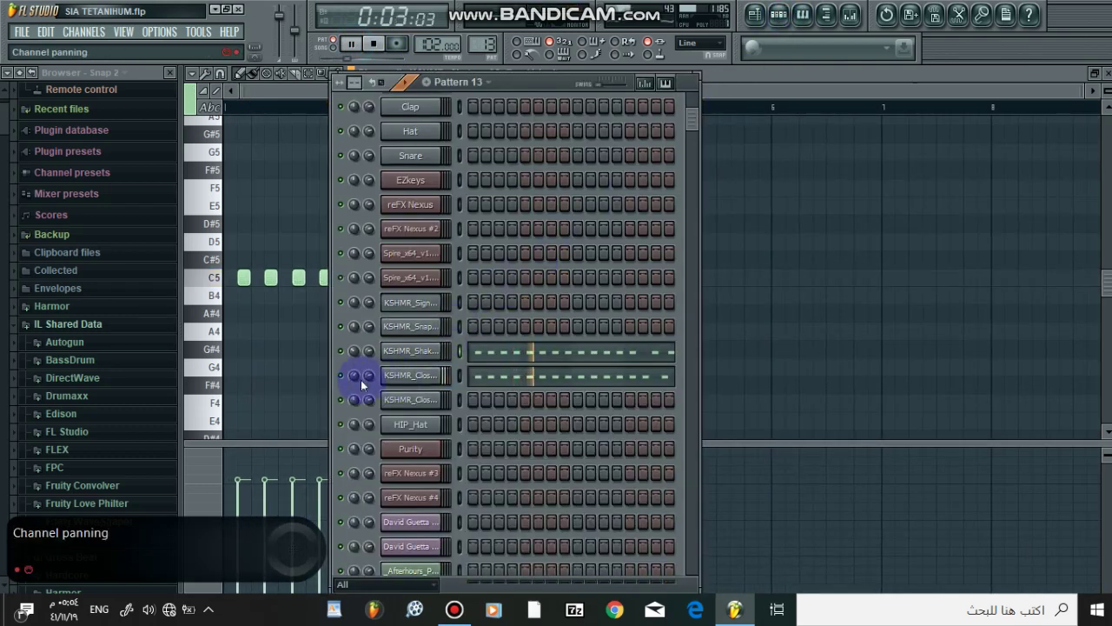
left_click(336, 351)
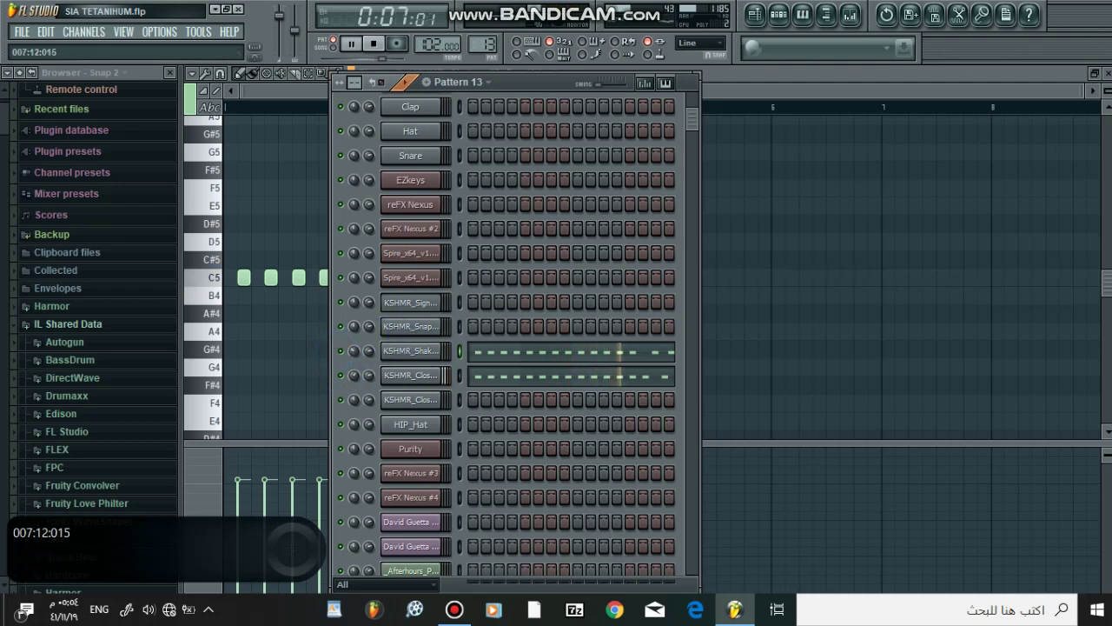
left_click(1106, 73)
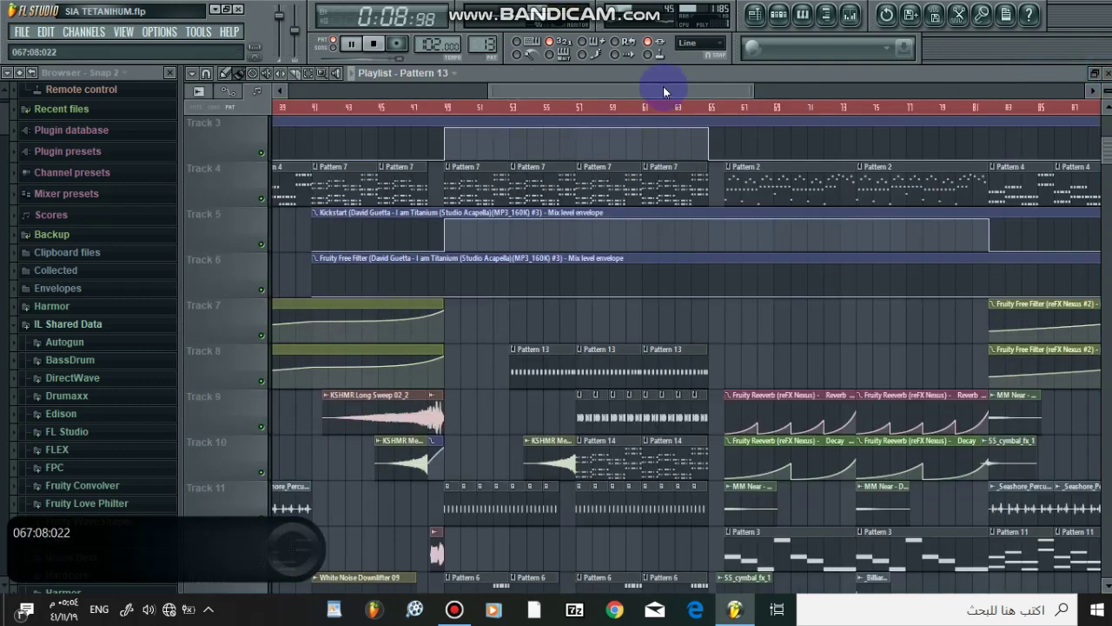
- Open Pattern 5 from Track 9 at bar 57, show its HIP_Hat notes and drum steps, and return to the playlist
left_click_drag(664, 91, 670, 92)
scroll(666, 211, "down", 5)
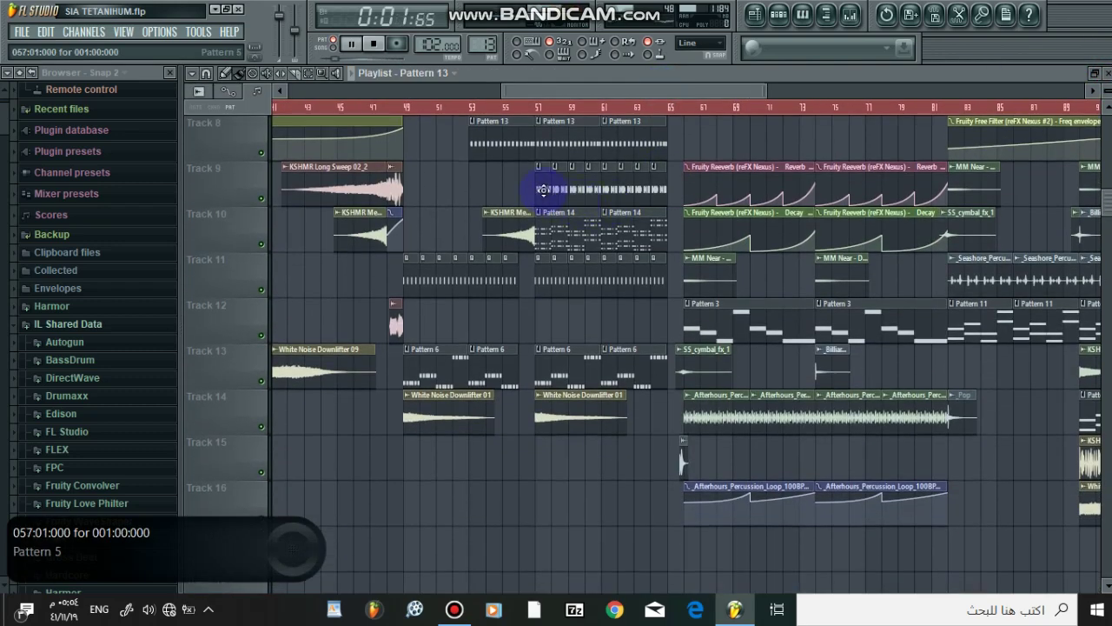
double_click(543, 189)
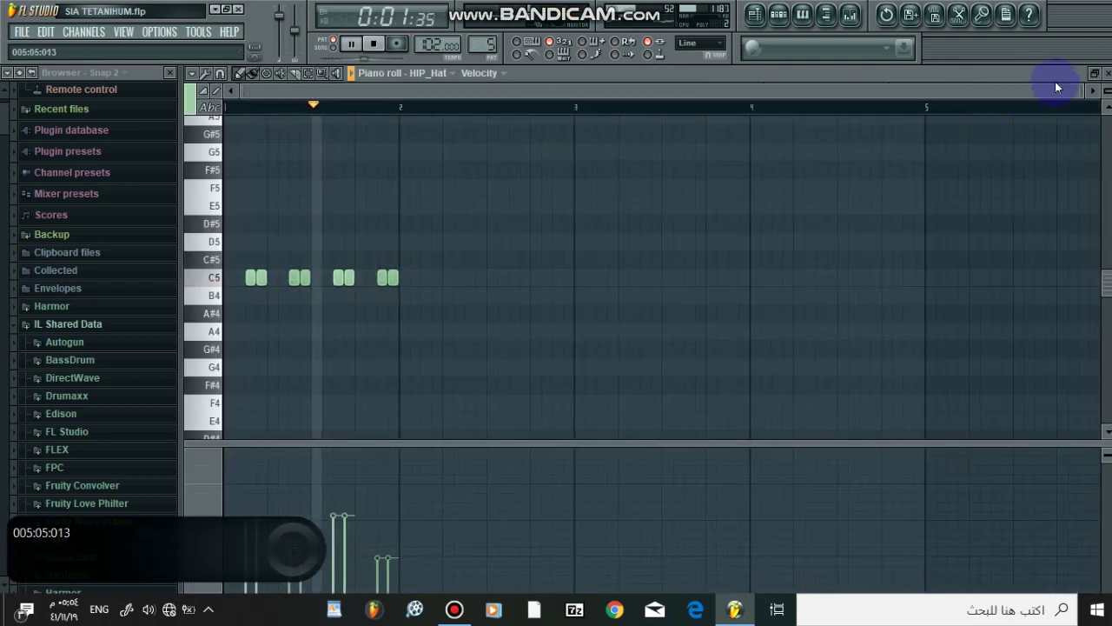
left_click(1106, 73)
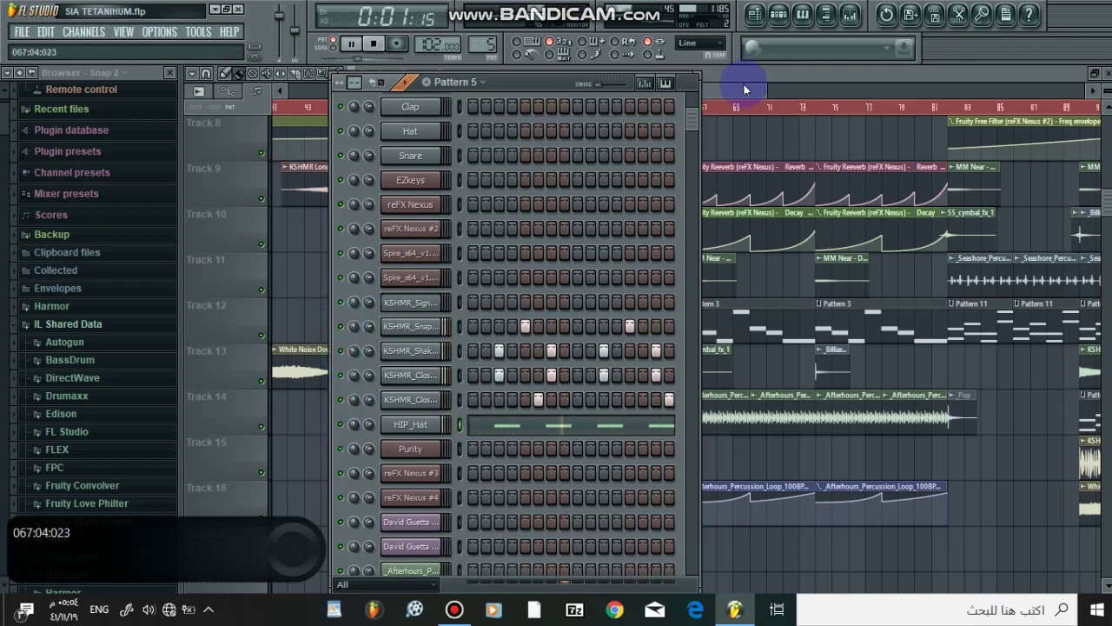
key("F6")
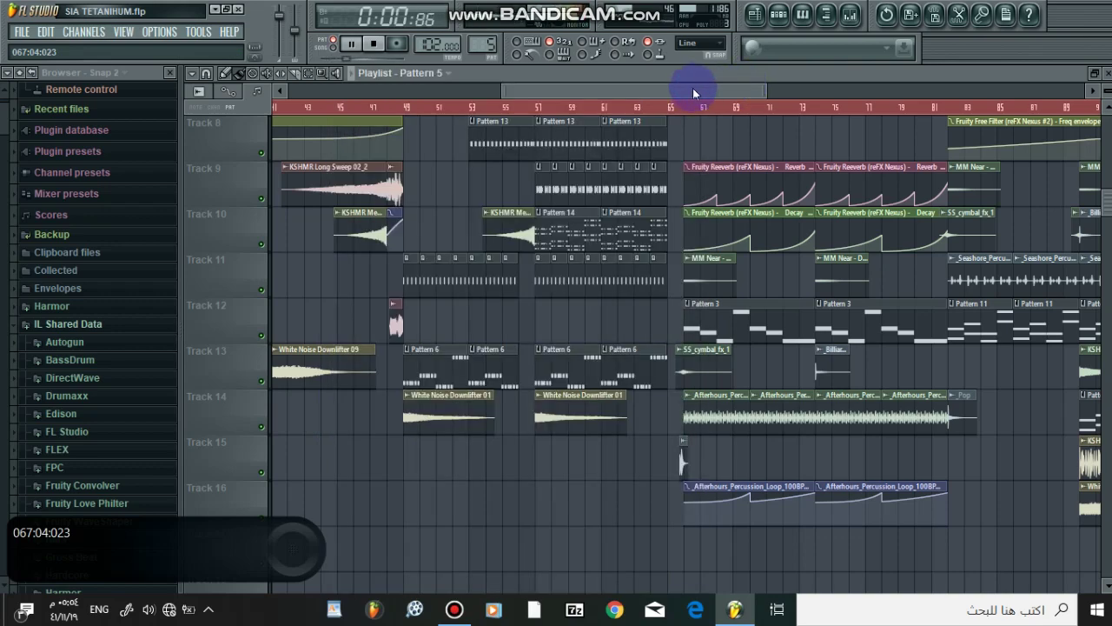
- Examine the rest of the playlist arrangement across all tracks, from about bar 67 to the end of the song
scroll(700, 142, "up", 4)
scroll(661, 234, "down", 4)
left_click_drag(666, 87, 788, 99)
scroll(737, 367, "up", 4)
scroll(736, 369, "up", 3)
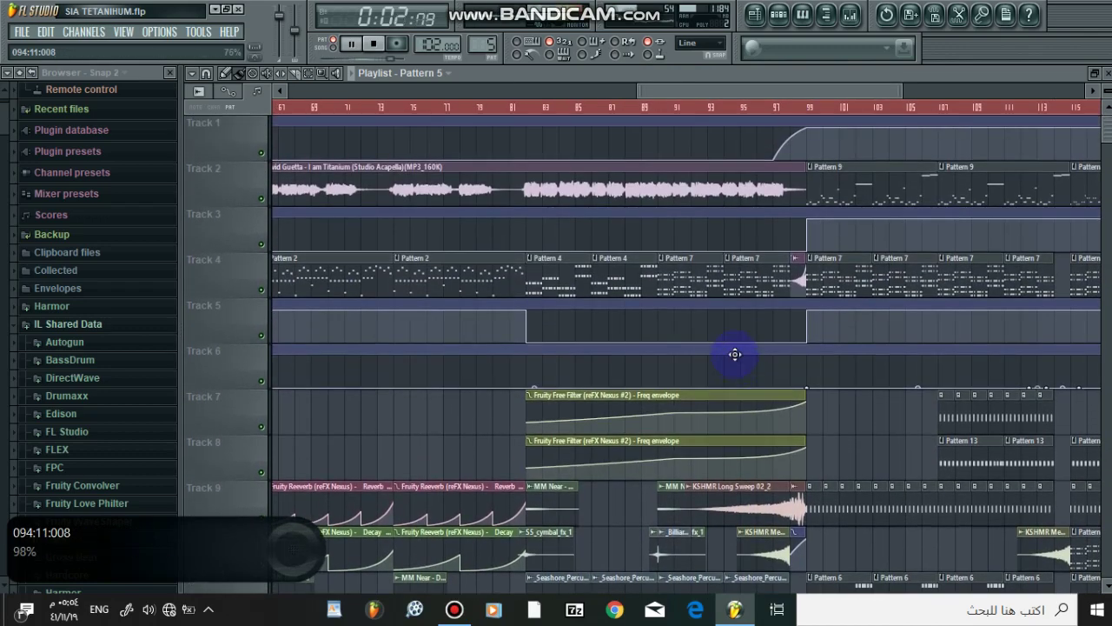
scroll(735, 362, "down", 7)
scroll(739, 352, "down", 2)
left_click_drag(685, 96, 800, 92)
scroll(745, 310, "up", 8)
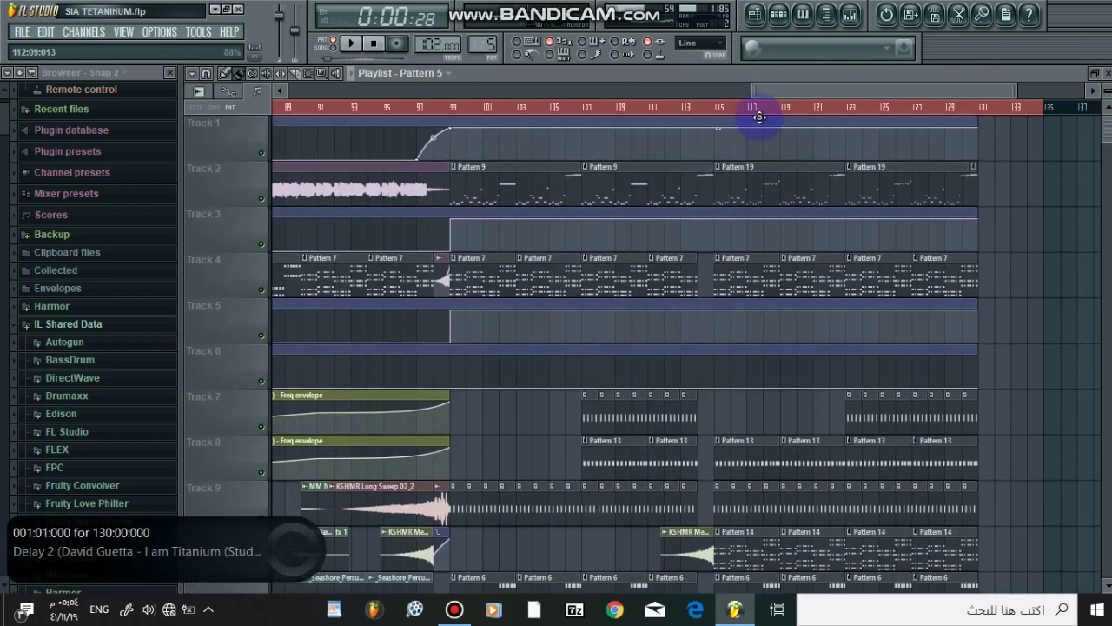
- Open Pattern 9 from Track 2 at bar 99 and play its sliced I am Titanium acapella notes in the piano roll
double_click(514, 172)
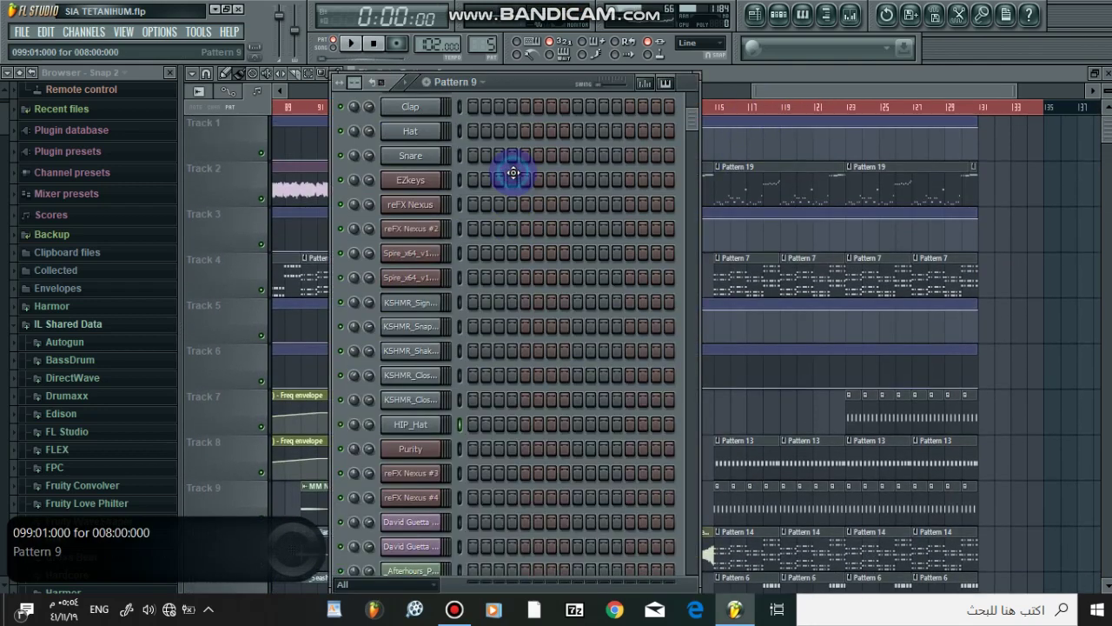
scroll(481, 107, "down", 4)
scroll(481, 108, "down", 1)
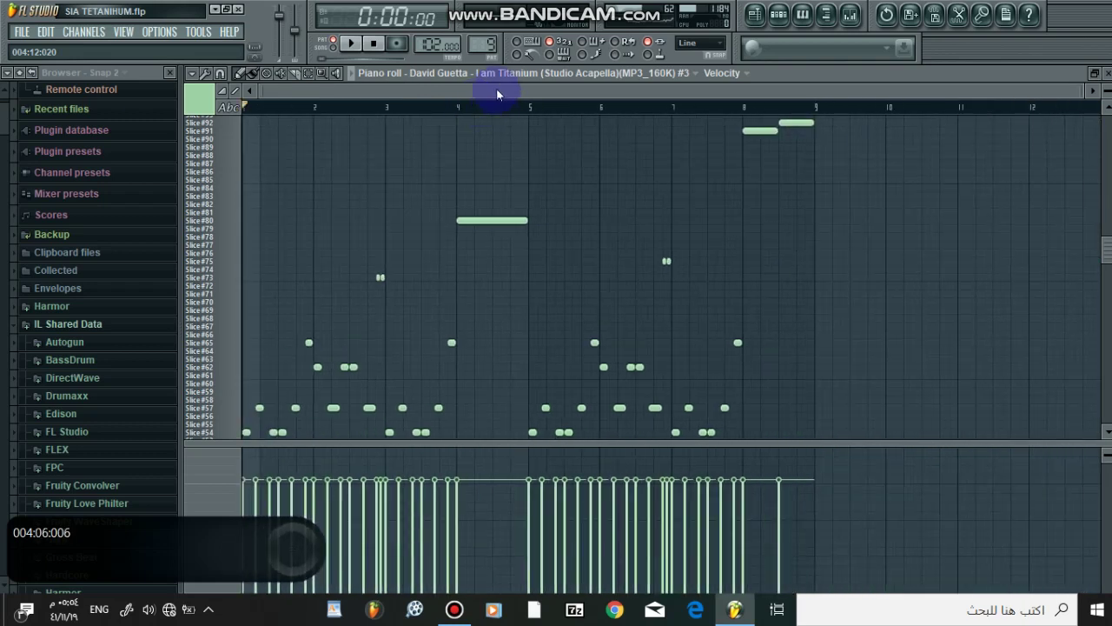
left_click(351, 48)
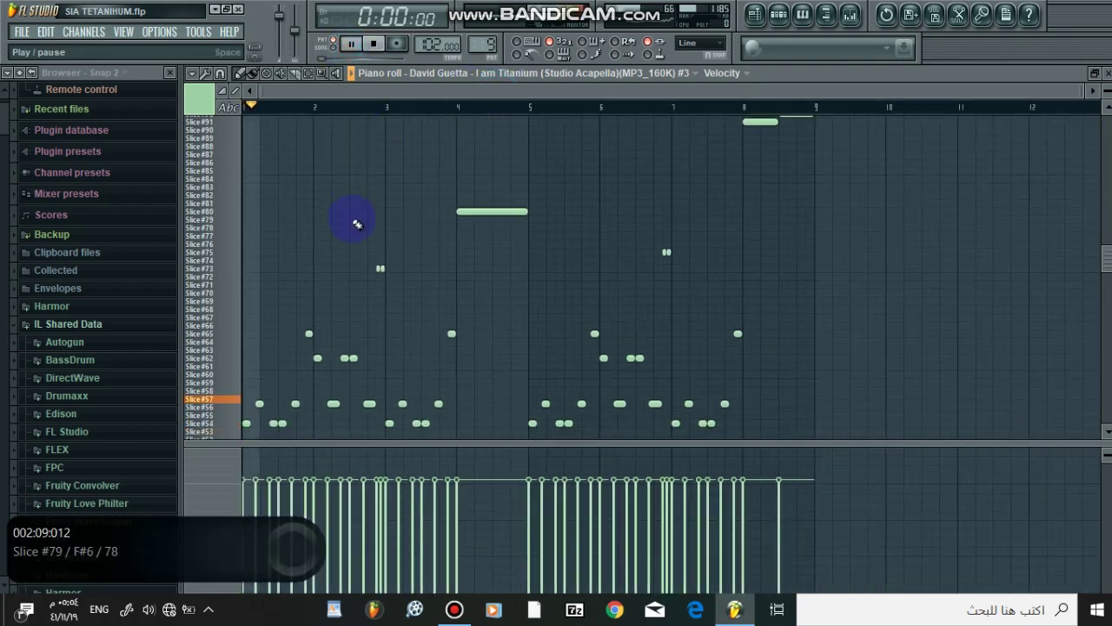
scroll(356, 223, "down", 3)
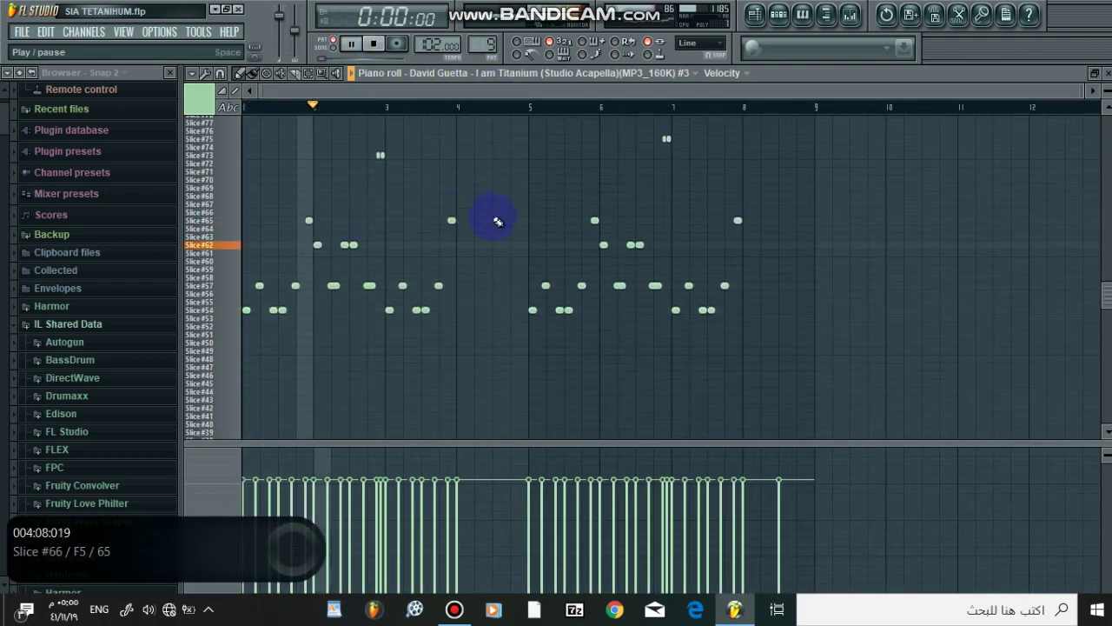
scroll(496, 221, "up", 1)
key("space")
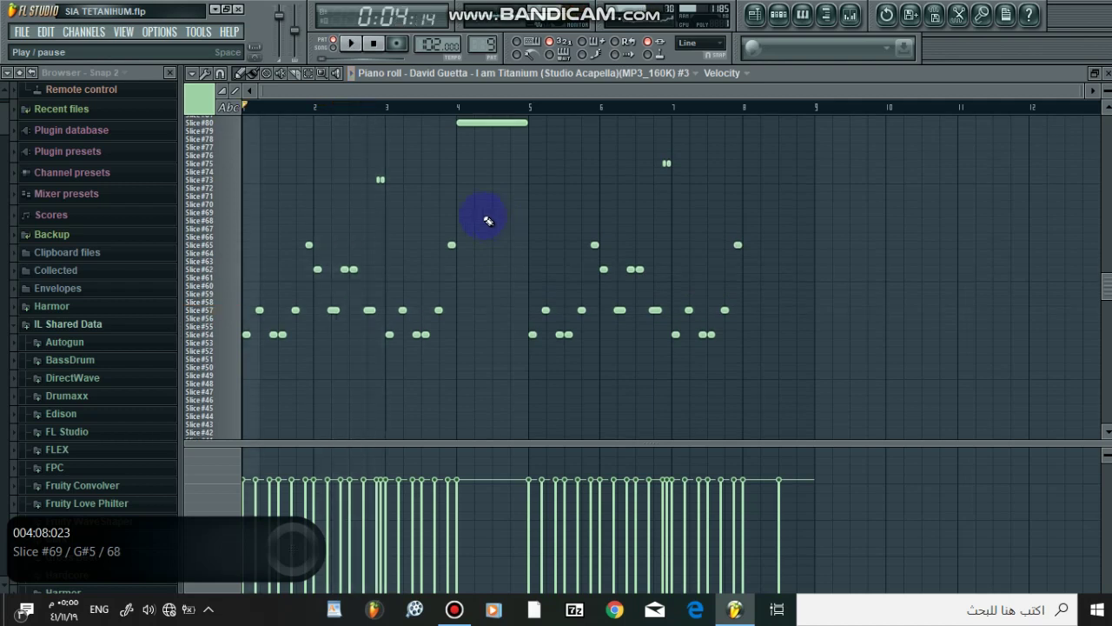
- Audition individual vocal slices of the I am Titanium acapella on the piano roll's slice keys
left_click_drag(217, 186, 224, 246)
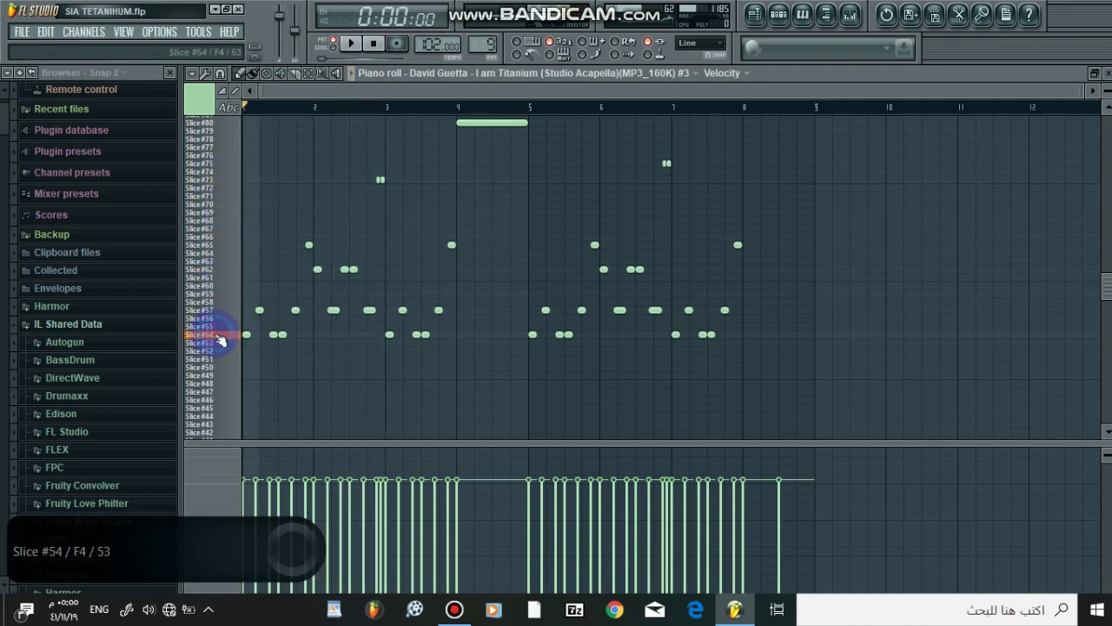
scroll(213, 391, "down", 4)
left_click_drag(214, 401, 241, 175)
left_click_drag(230, 126, 230, 184)
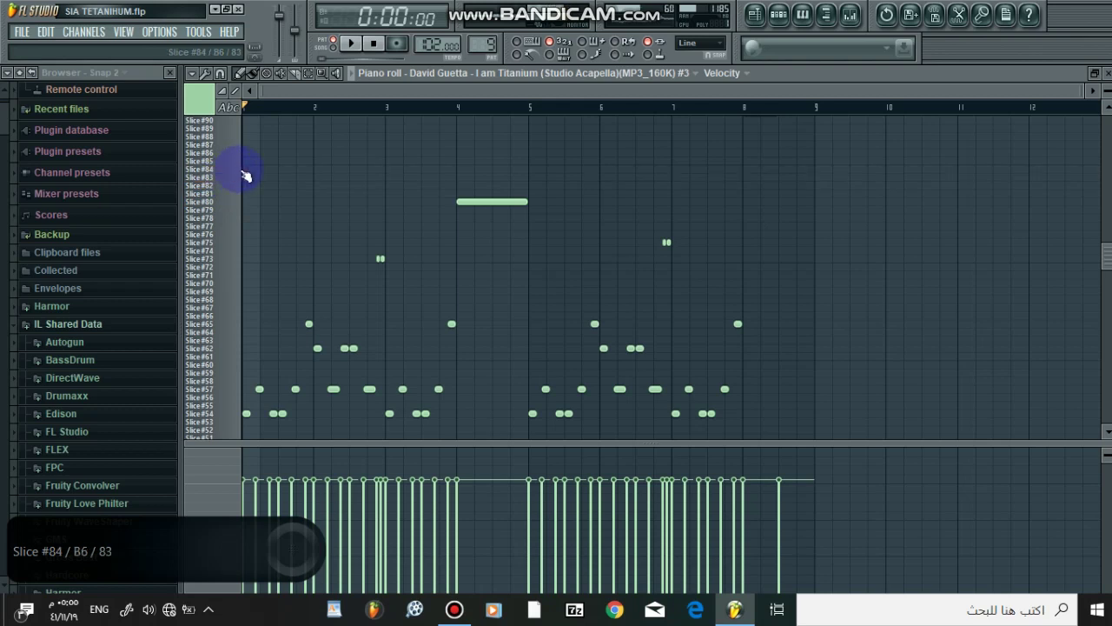
- Play Pattern 9 through to bar 9 while following its vocal slice notes, and return to the playlist
scroll(415, 176, "down", 3)
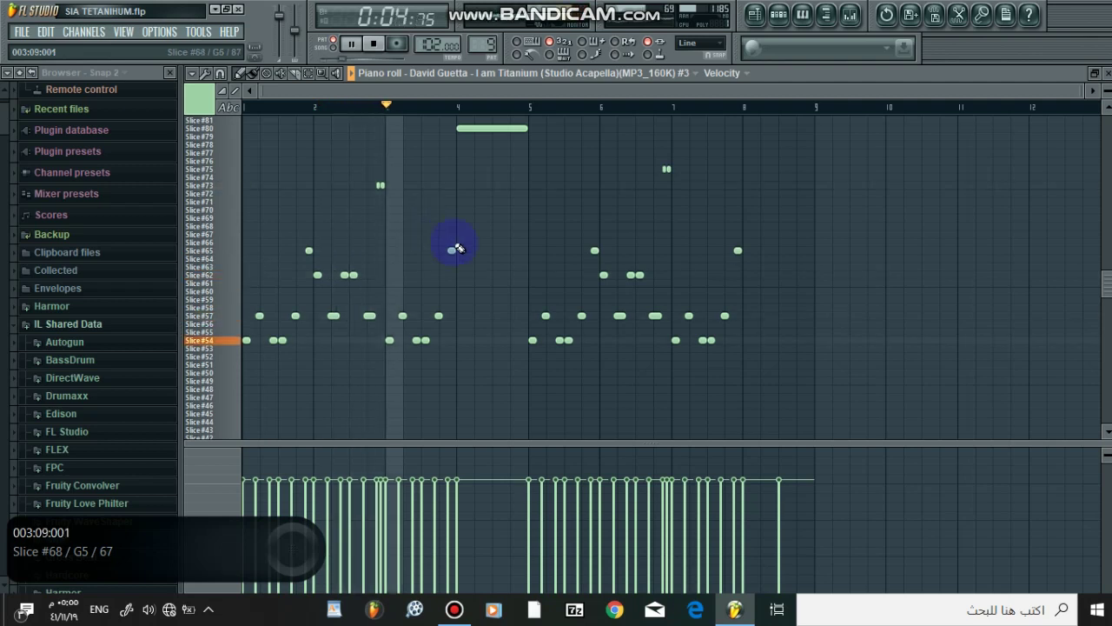
scroll(456, 245, "up", 1)
scroll(604, 213, "up", 1)
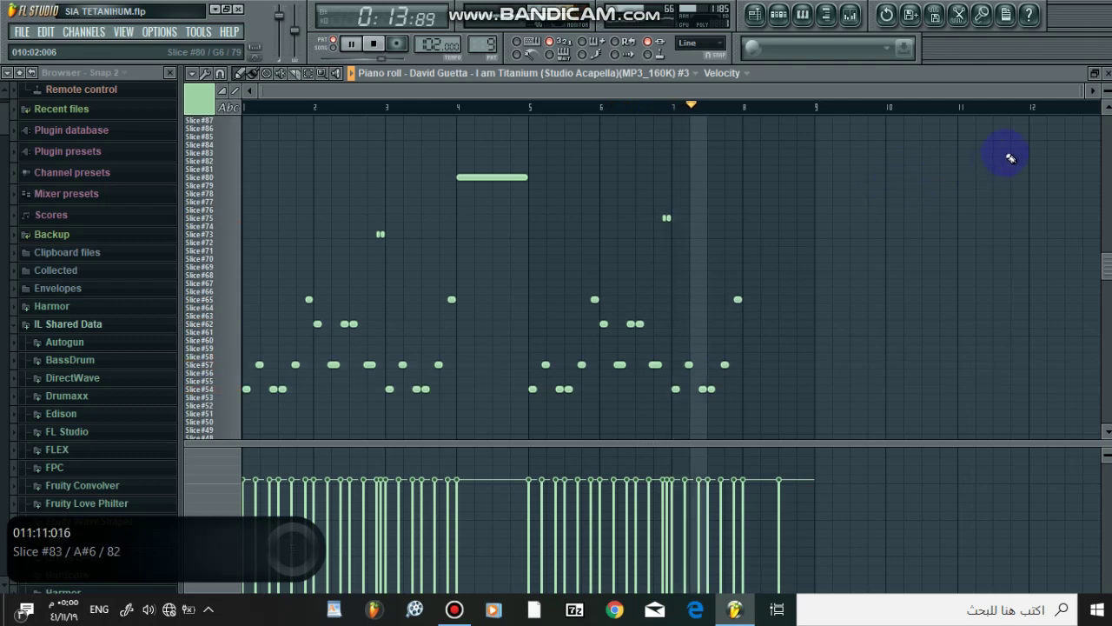
scroll(935, 230, "down", 3)
scroll(937, 231, "up", 4)
scroll(935, 229, "up", 3)
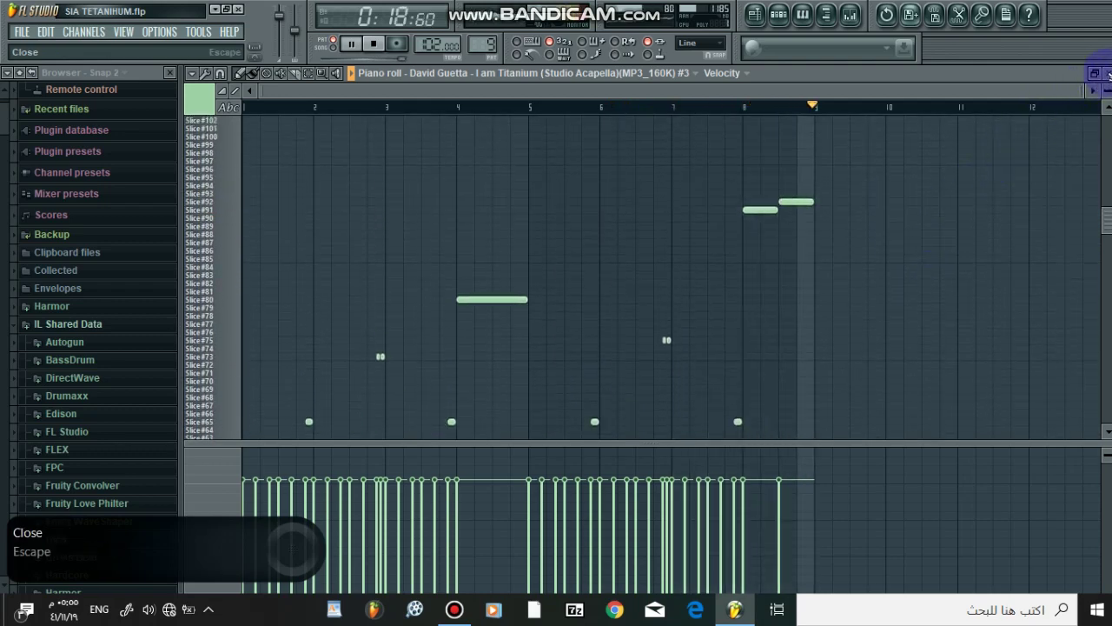
left_click(1108, 73)
left_click(950, 83)
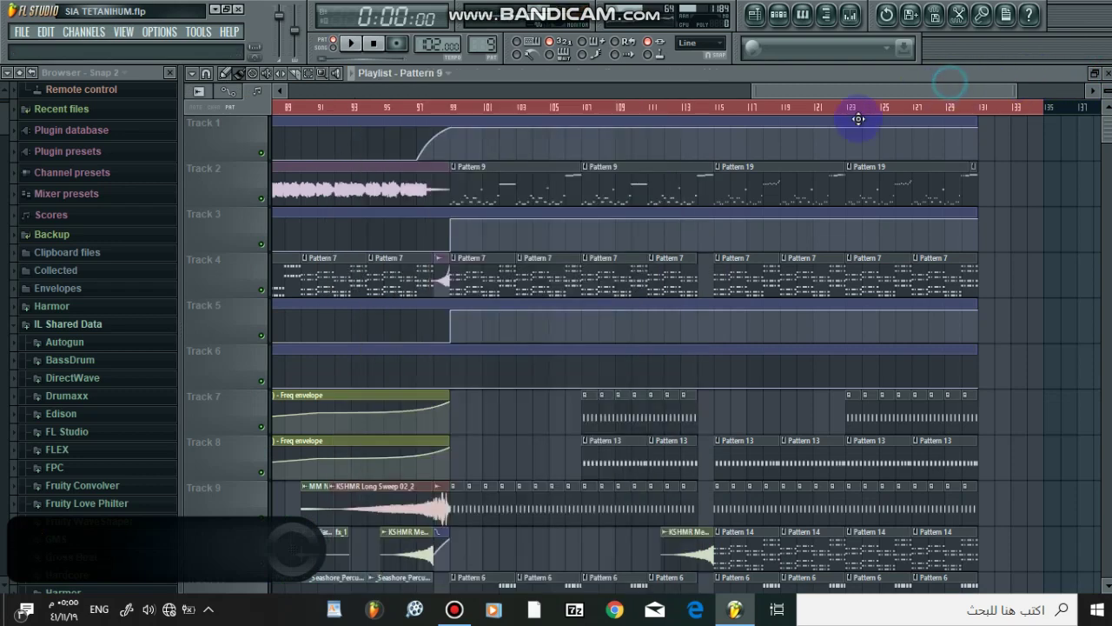
- Open Pattern 19 from Track 2 at bar 115 in the piano roll and show its I am Titanium vocal slice notes
double_click(772, 179)
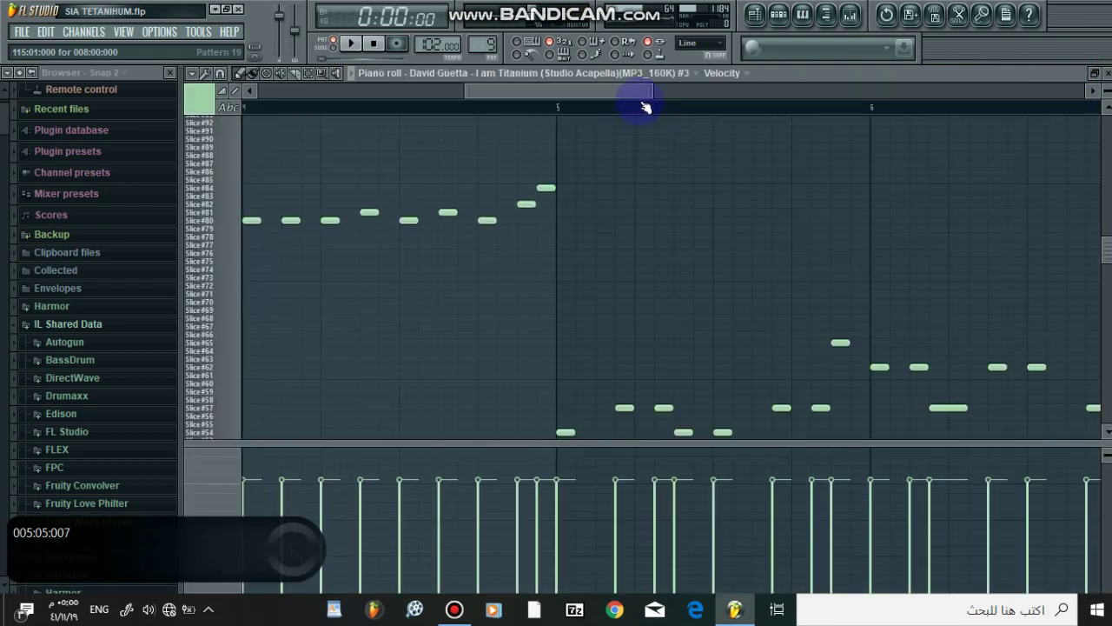
scroll(644, 105, "down", 2)
scroll(591, 217, "down", 3)
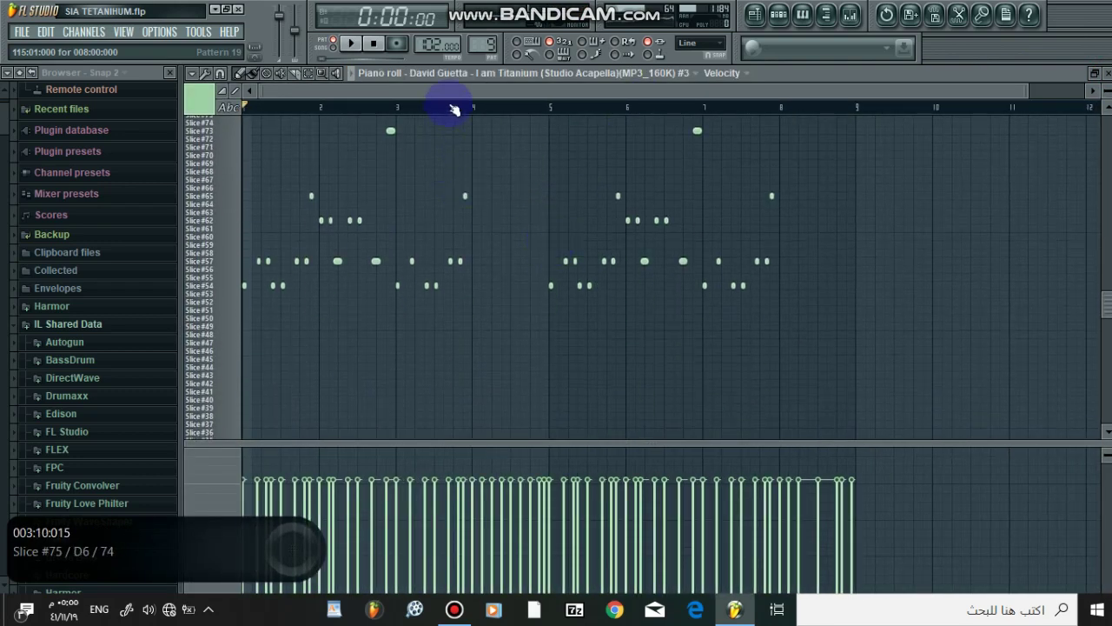
scroll(460, 100, "up", 2)
left_click_drag(471, 87, 334, 87)
scroll(469, 228, "up", 4)
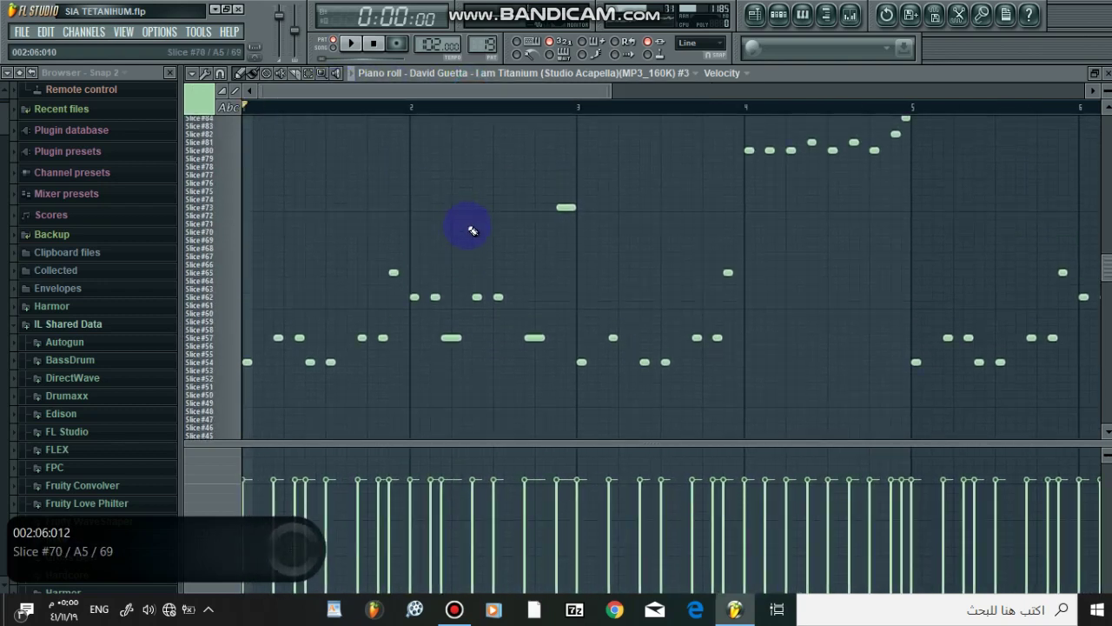
- Play Pattern 19 and follow its vocal slice notes across the bars of the piano roll
key("space")
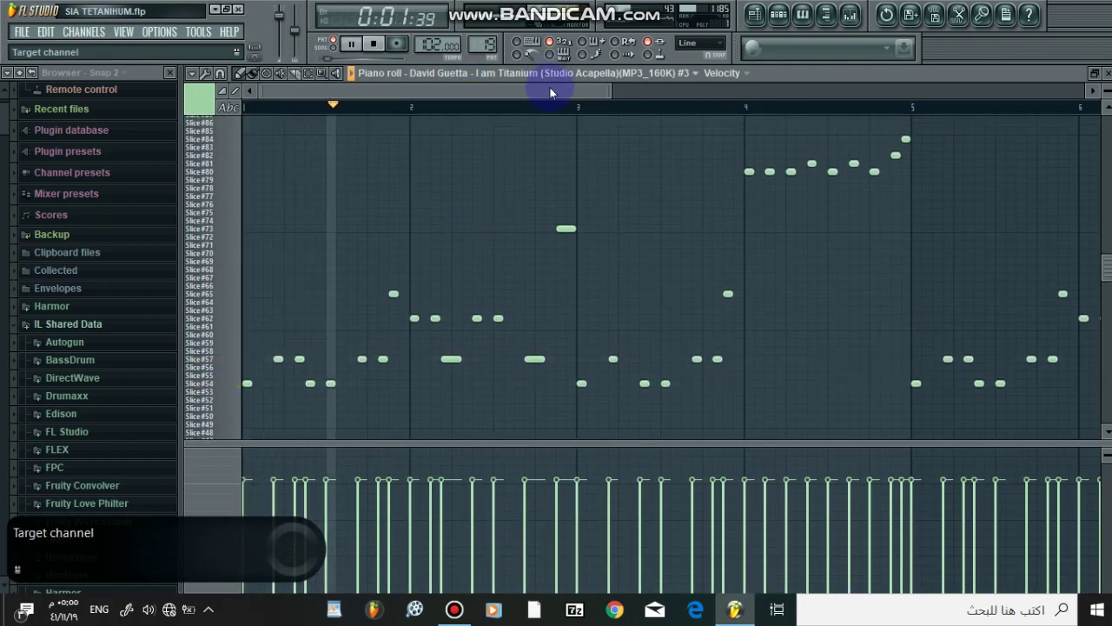
scroll(556, 111, "down", 1)
scroll(553, 95, "down", 2)
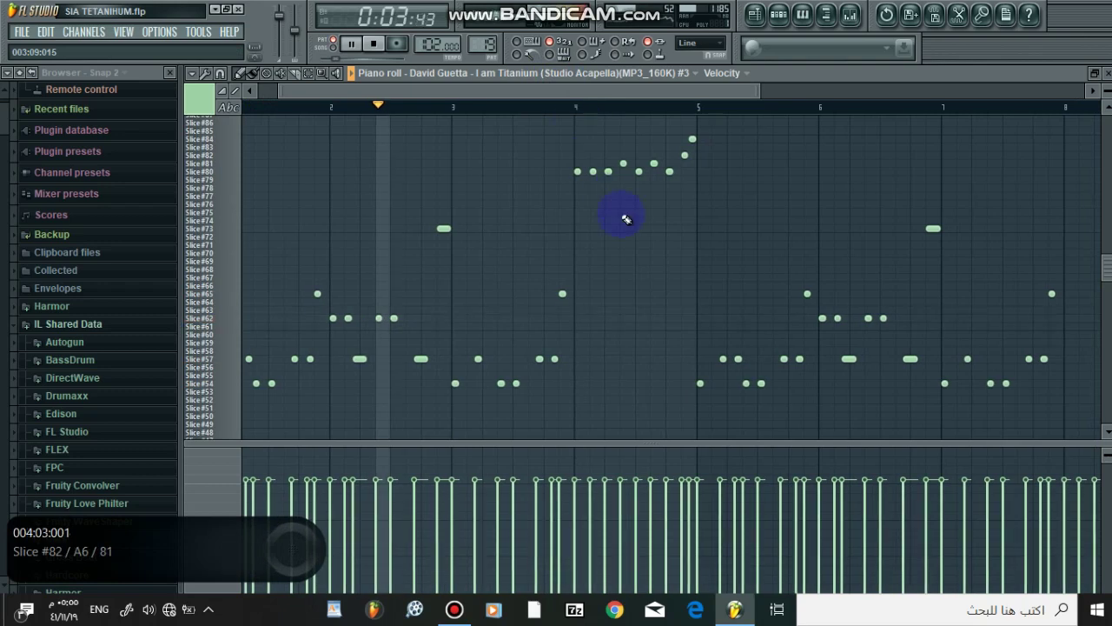
scroll(687, 259, "up", 2)
scroll(753, 214, "down", 3)
scroll(752, 213, "up", 2)
left_click_drag(676, 91, 850, 104)
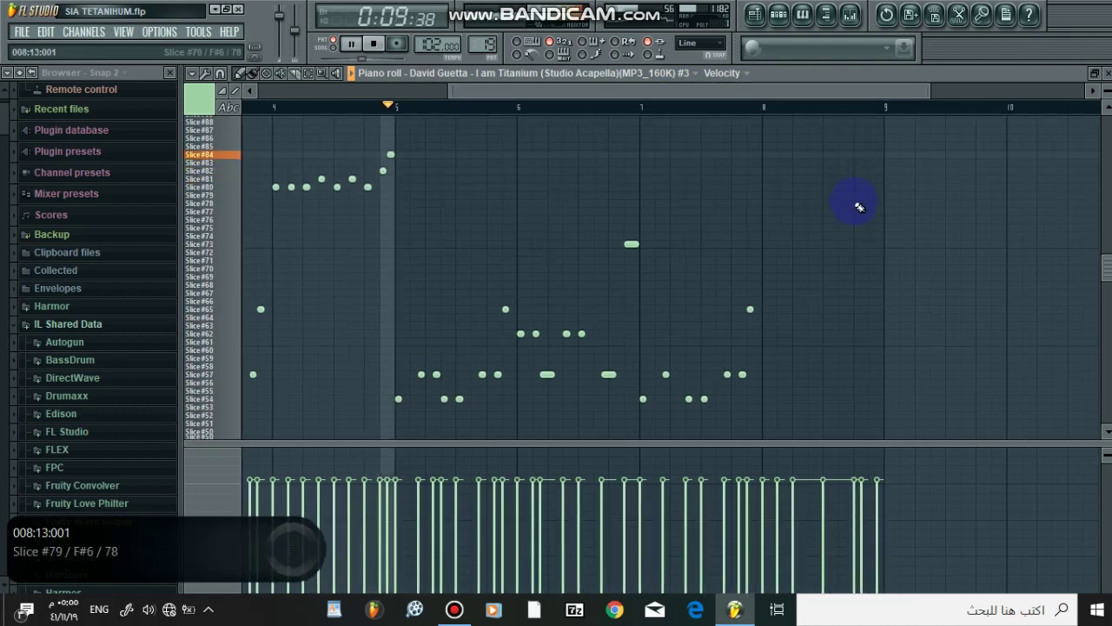
scroll(873, 207, "down", 3)
scroll(880, 211, "up", 3)
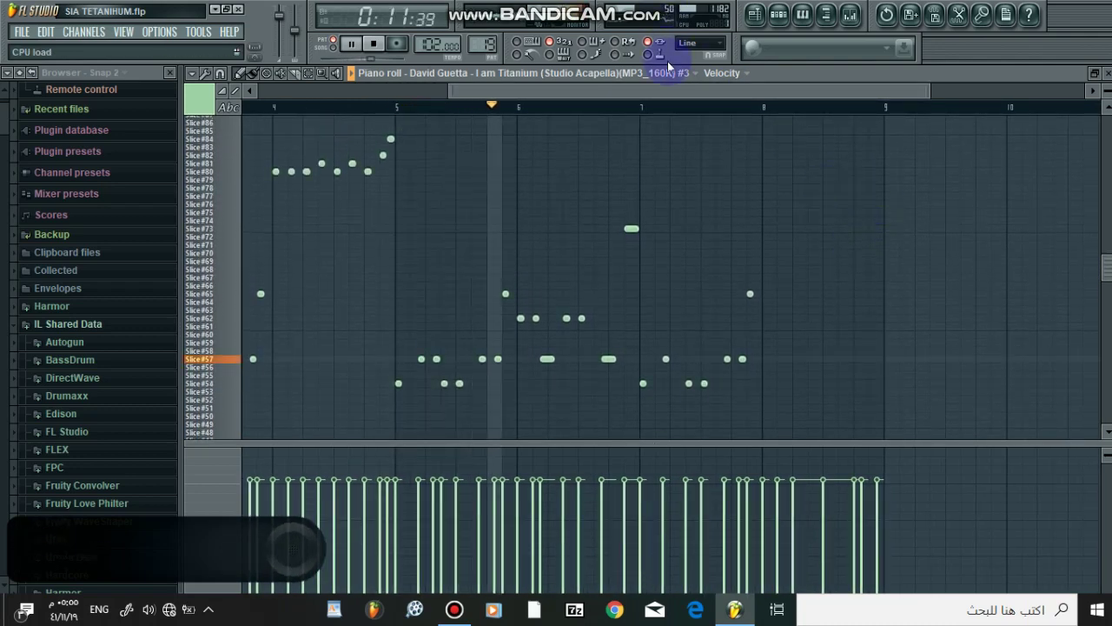
- Follow Pattern 19's remaining vocal slice notes through bar 8, stop playback and return to the playlist
left_click_drag(668, 91, 791, 88)
scroll(922, 230, "up", 3)
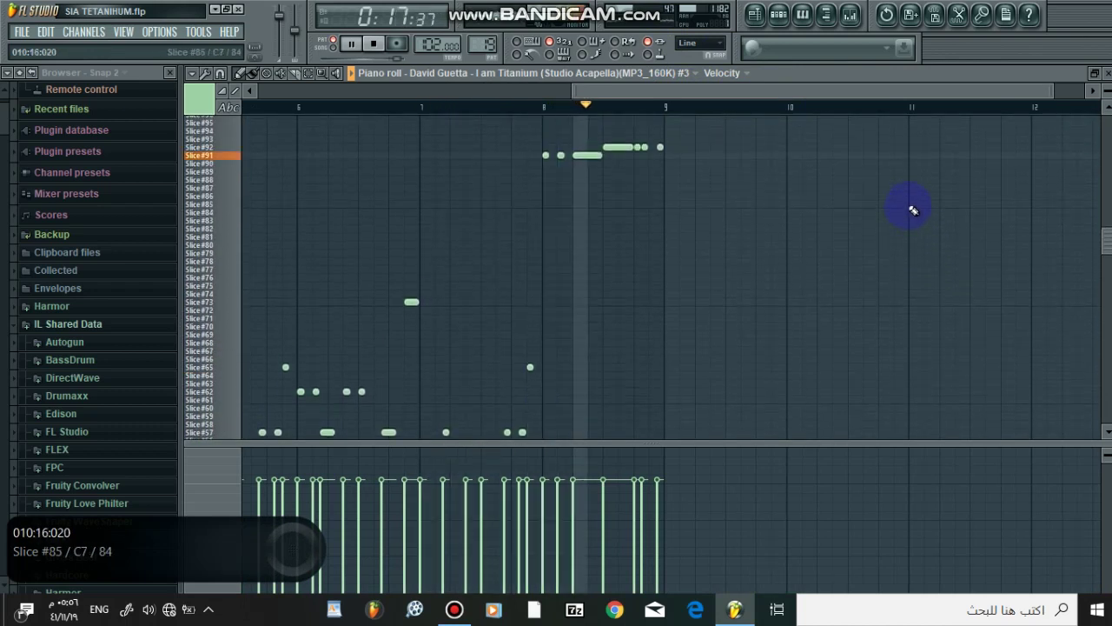
key("space")
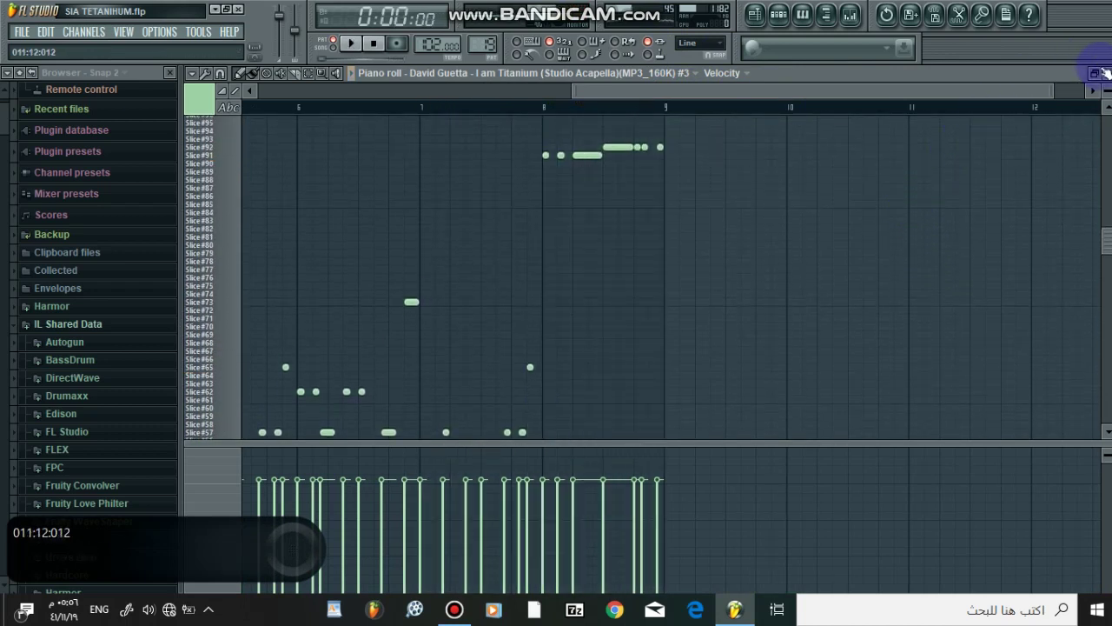
left_click(1107, 72)
left_click(1057, 73)
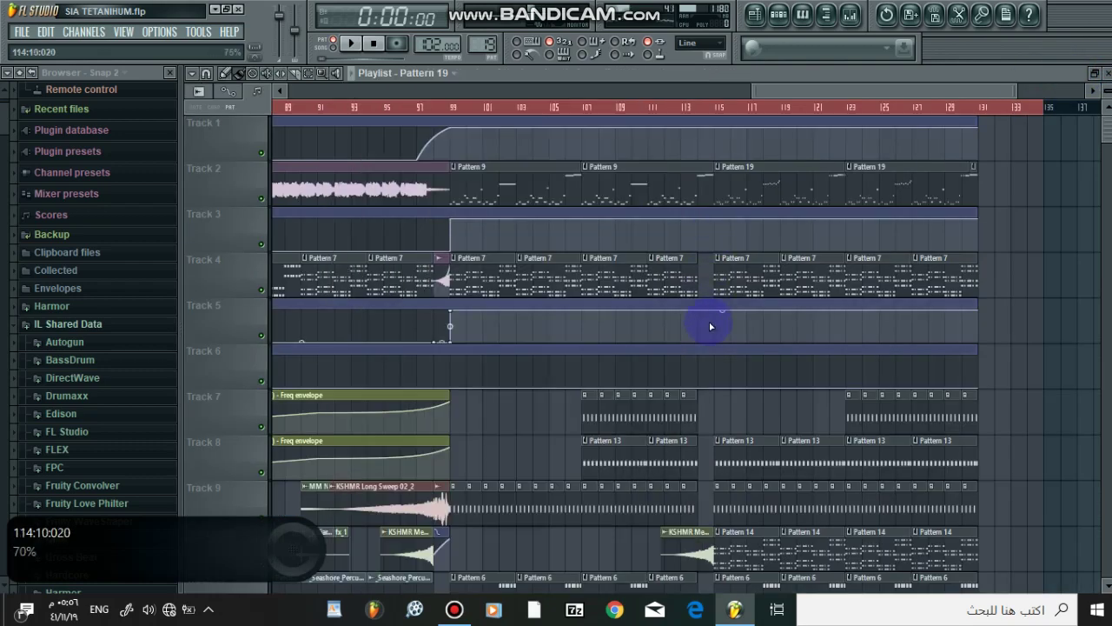
- Open the snare pattern on Track 14 near bar 114, play its 84 STC2 BRDH Snare notes, and return to the playlist
scroll(711, 327, "down", 7)
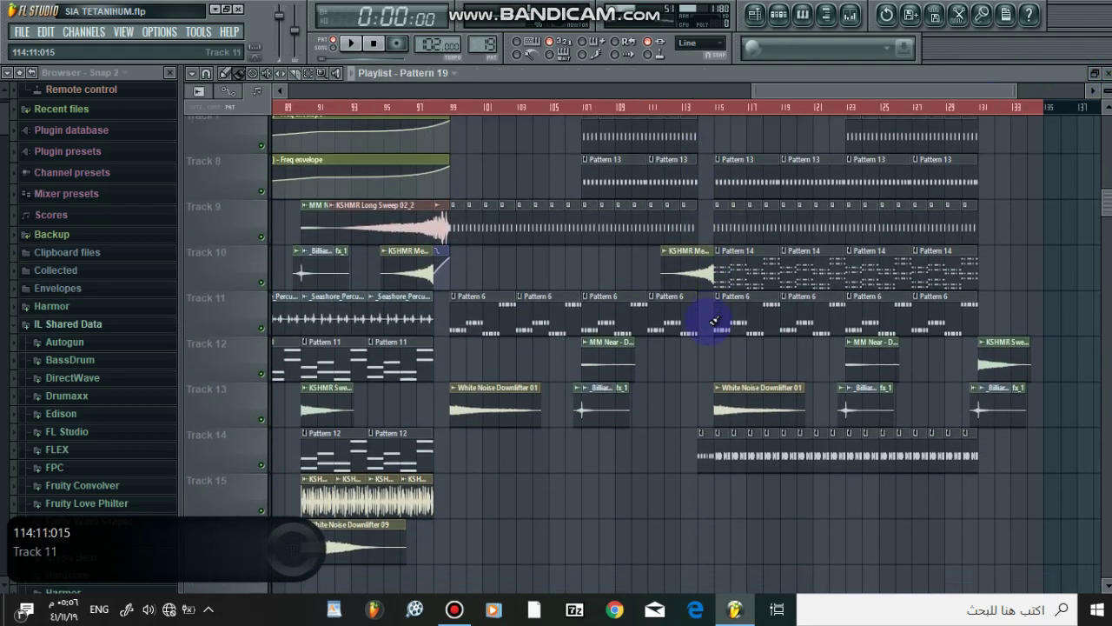
left_click_drag(840, 94, 812, 87)
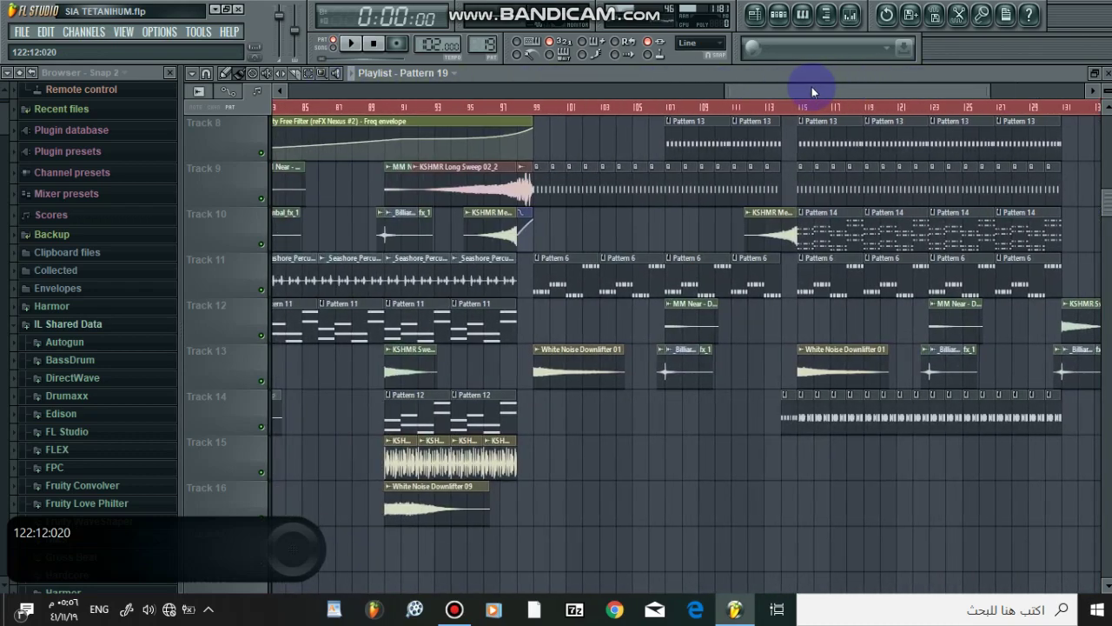
double_click(790, 416)
left_click(348, 43)
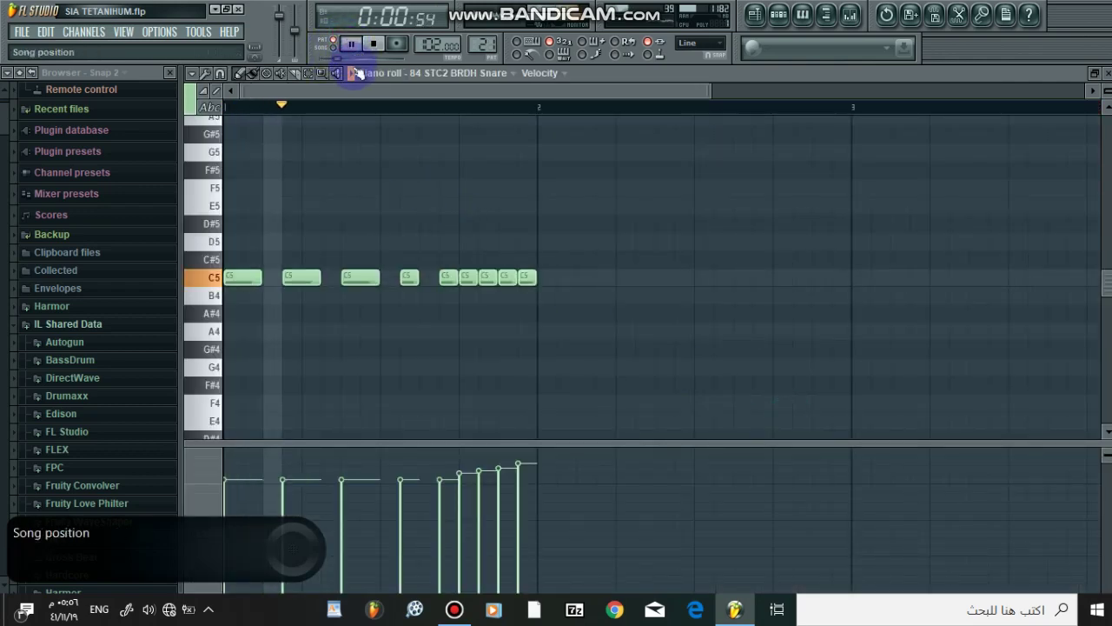
key("F6")
left_click(1038, 75)
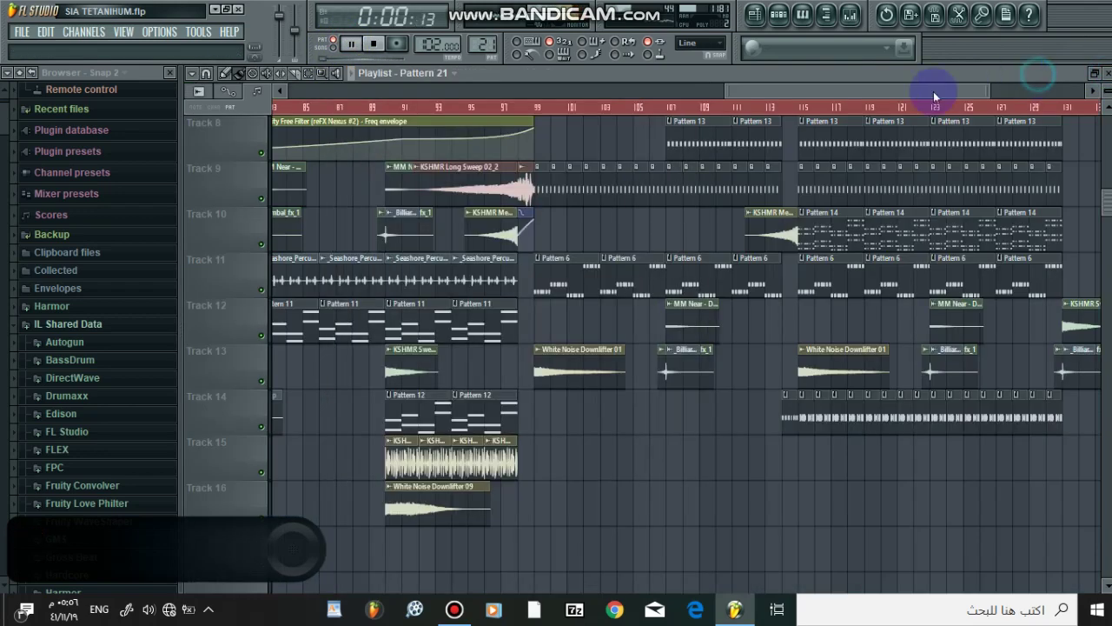
- Stop playback at the song's beginning and solo Track 2's acapella together with the Track 3 and Track 1 mix level envelopes
left_click_drag(765, 94, 322, 89)
scroll(534, 298, "up", 7)
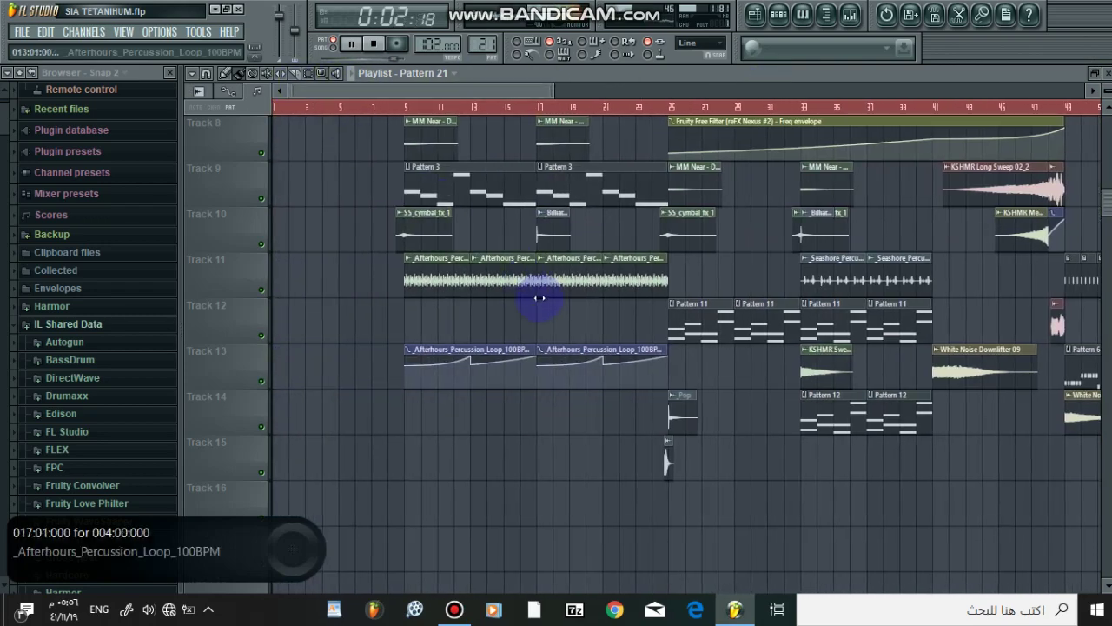
key("space")
scroll(579, 118, "down", 2)
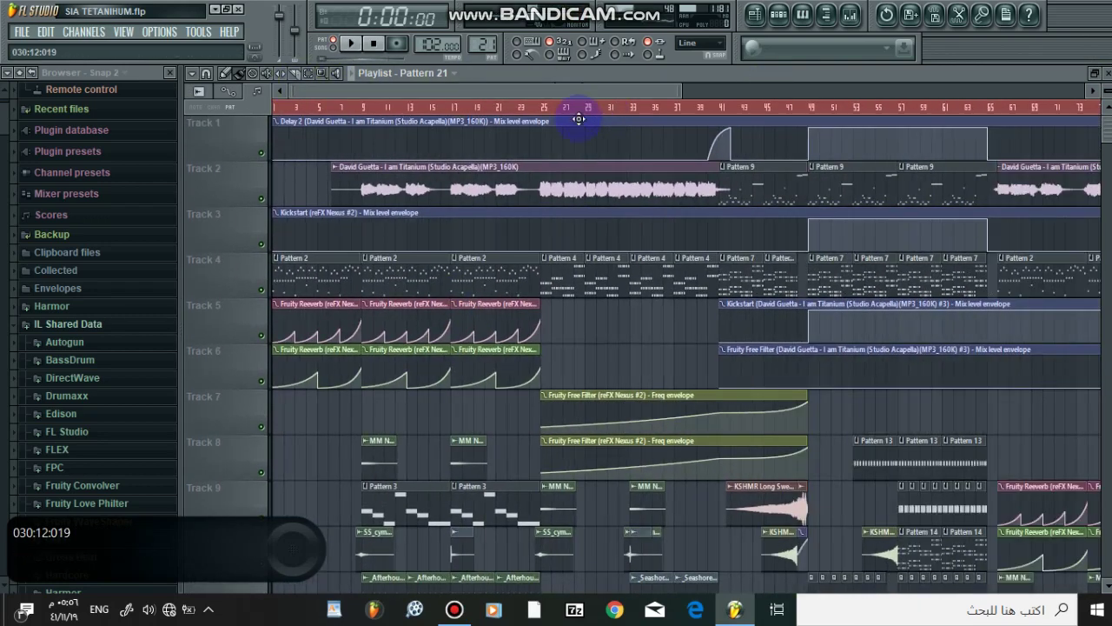
right_click(263, 199)
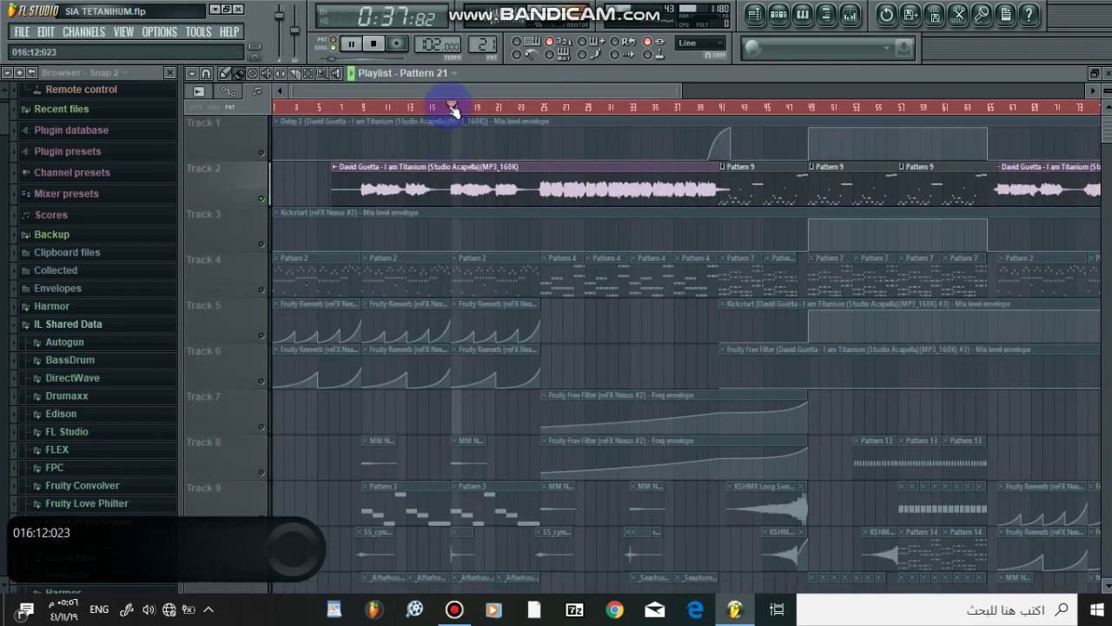
left_click(261, 244)
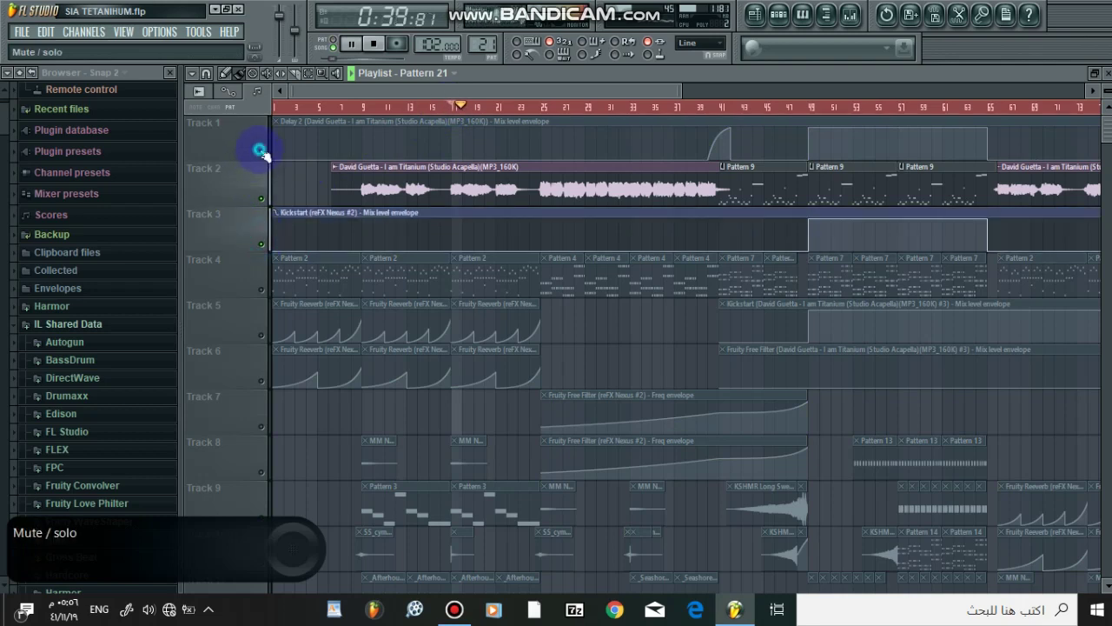
left_click(260, 153)
- Play the vocal from bar 38 and show the effects on the I am Titanium acapella's mixer track
left_click(589, 111)
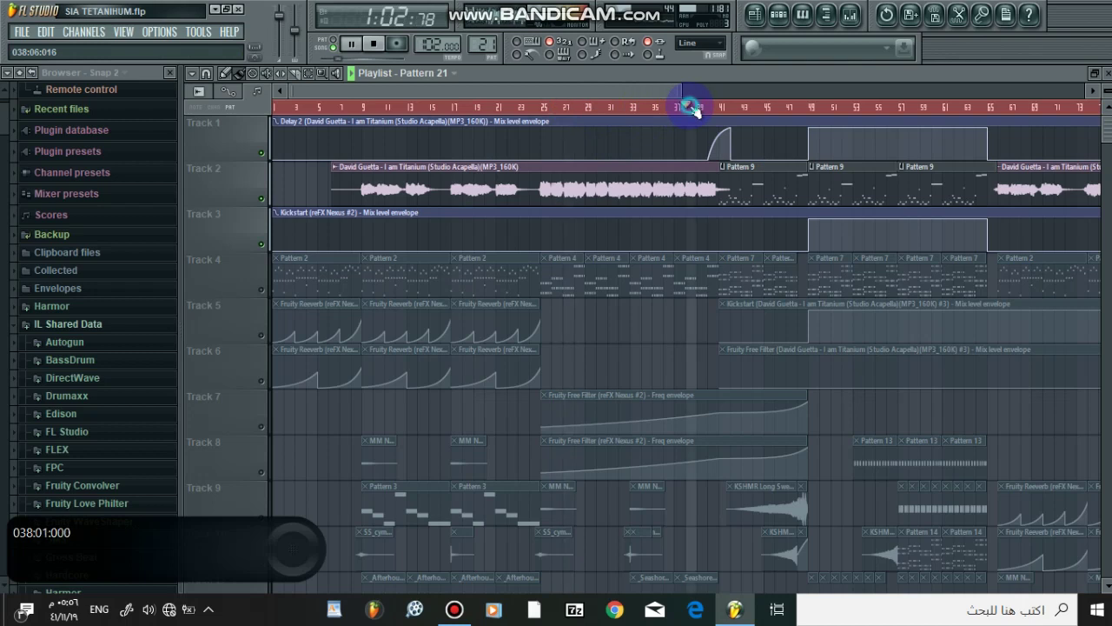
left_click(852, 19)
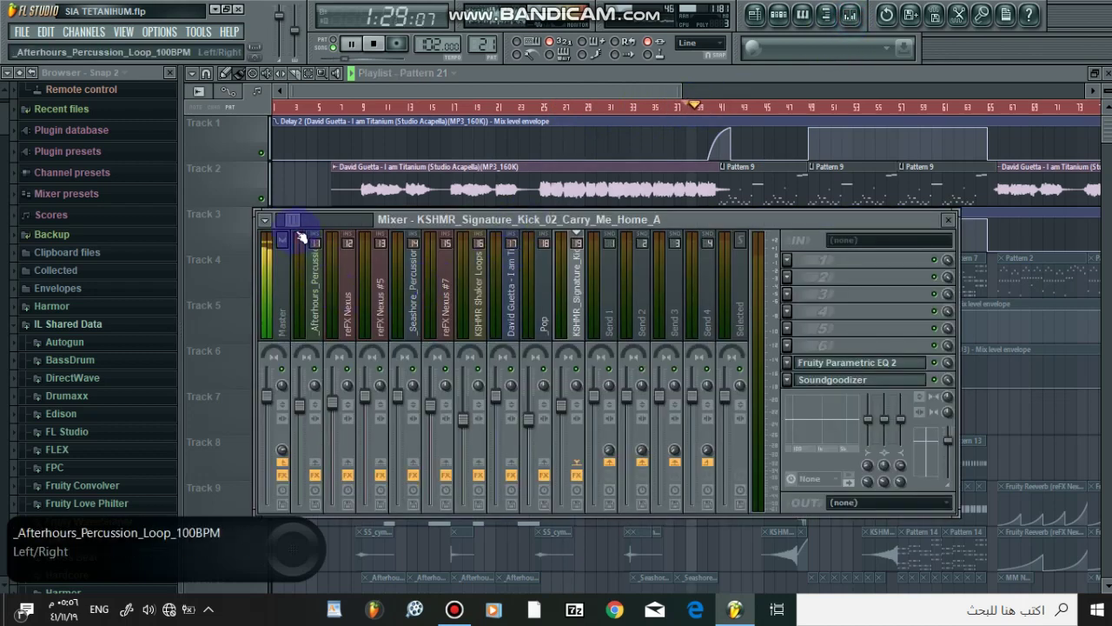
left_click(513, 293)
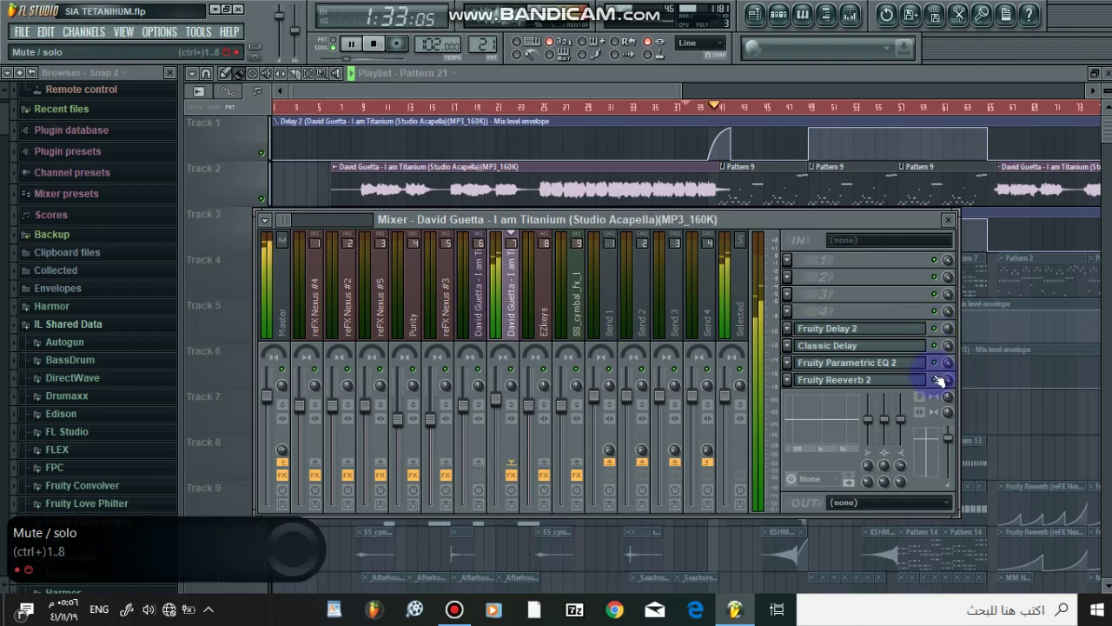
left_click(938, 69)
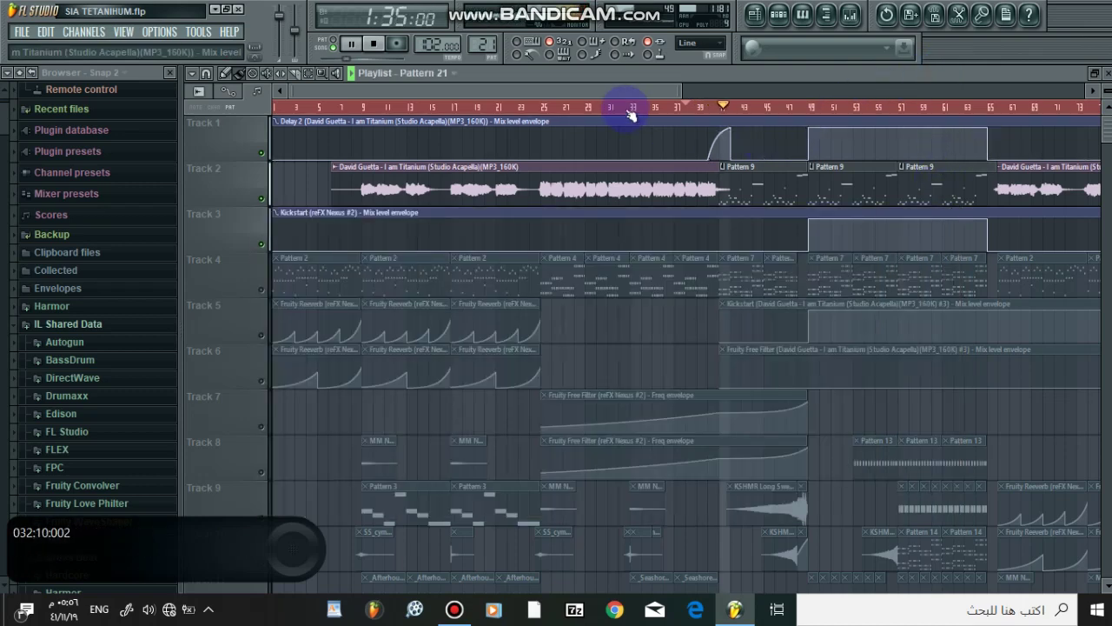
- Unmute all playlist tracks and play the full arrangement from around bar 45
left_click(261, 335)
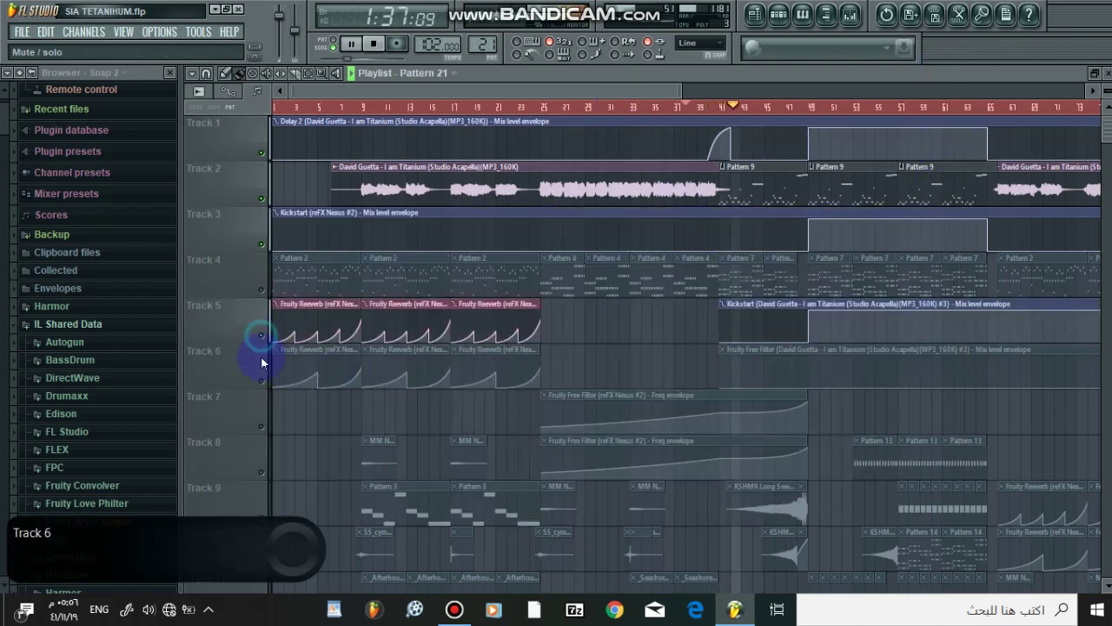
left_click(261, 335)
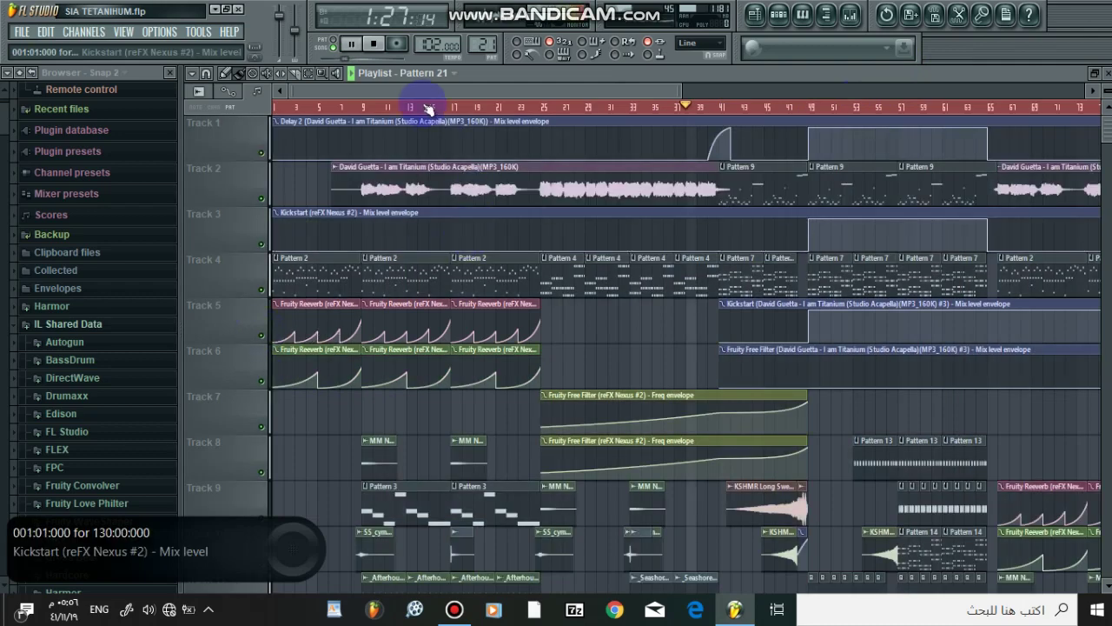
left_click_drag(441, 86, 522, 90)
left_click(604, 106)
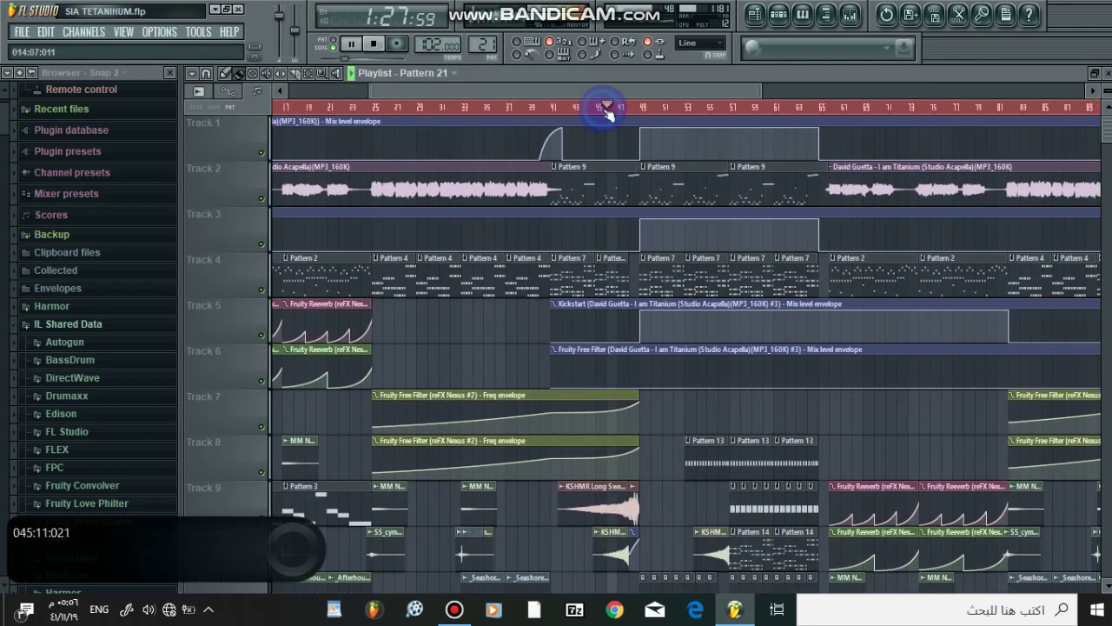
- Audition the transition from bar 48 into the drop at bar 49 with all tracks, and stop playback
scroll(638, 115, "up", 2)
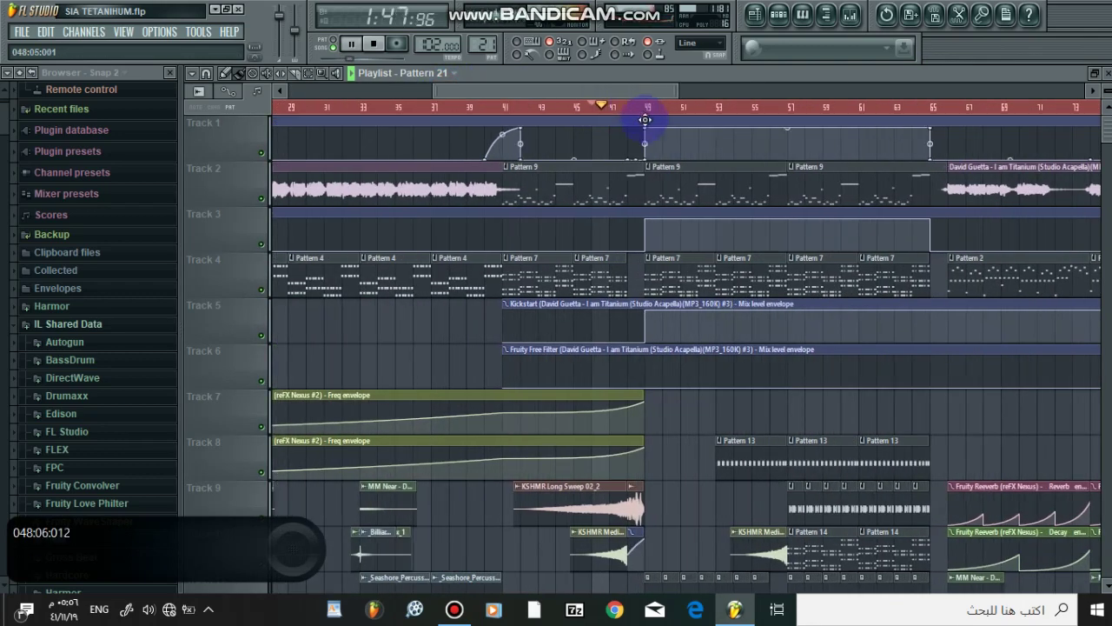
scroll(662, 103, "up", 3)
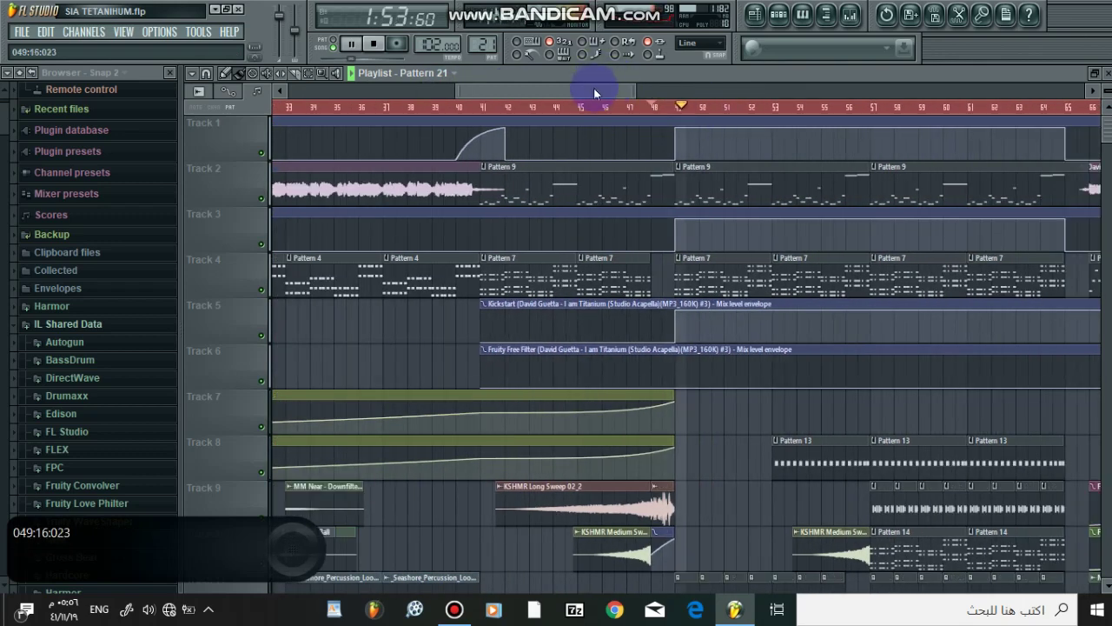
scroll(628, 90, "down", 1)
left_click_drag(629, 90, 640, 107)
scroll(637, 108, "down", 2)
key("space")
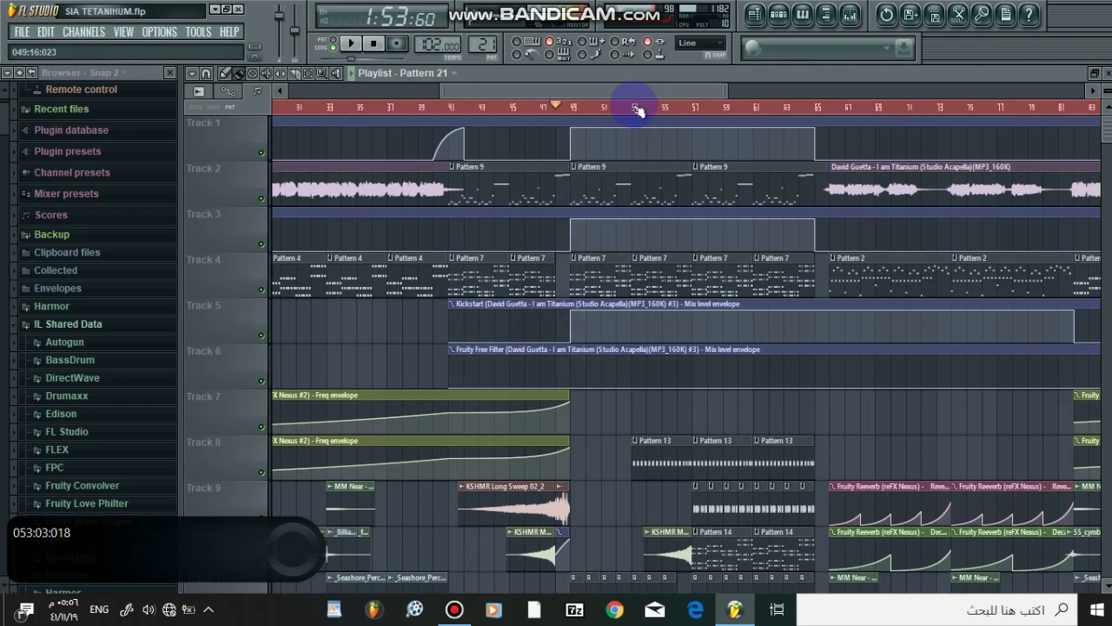